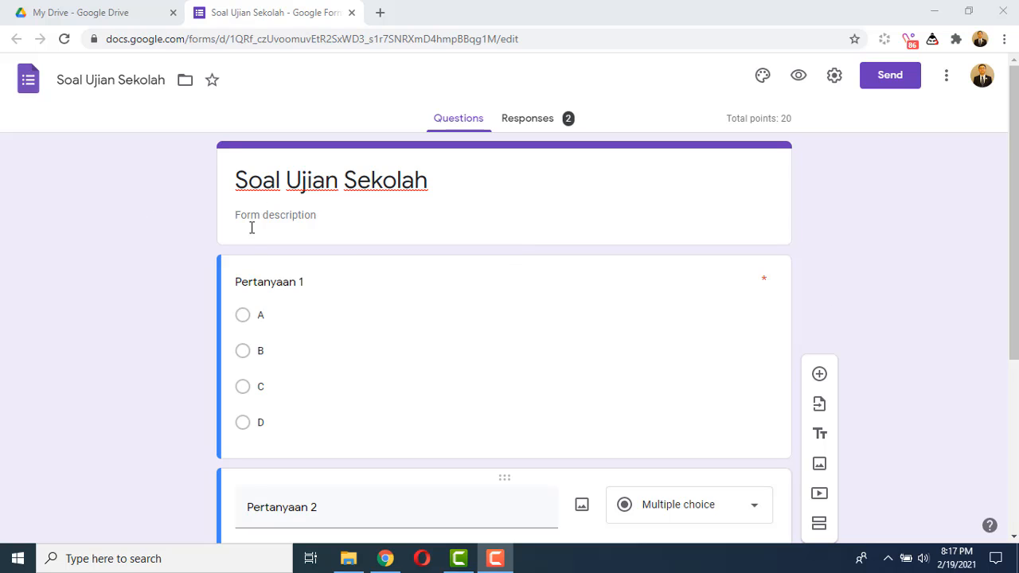
# Add a short-answer question titled "nama" directly below the form title and make it required.
pyautogui.click(187, 253)
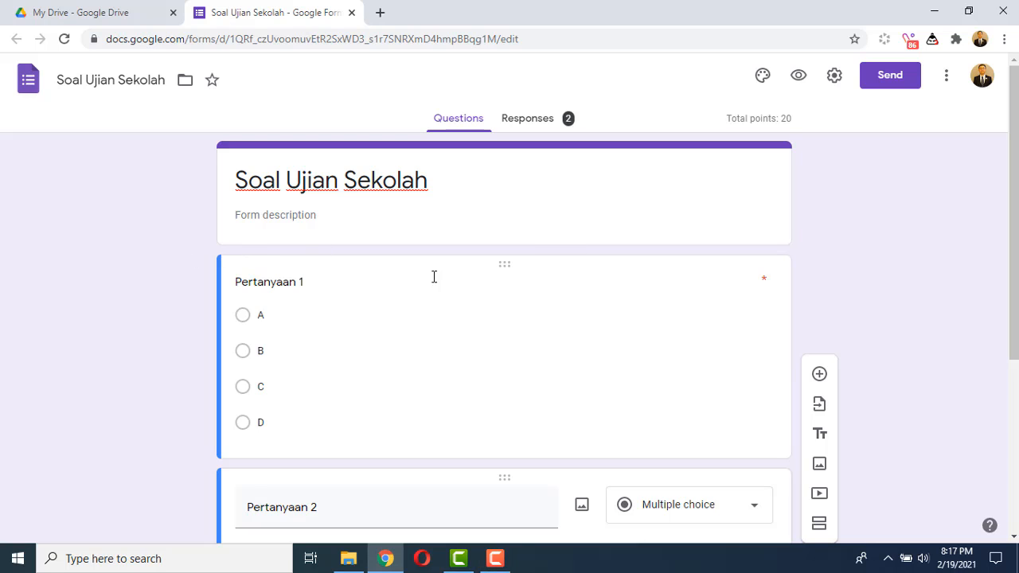
pyautogui.click(450, 221)
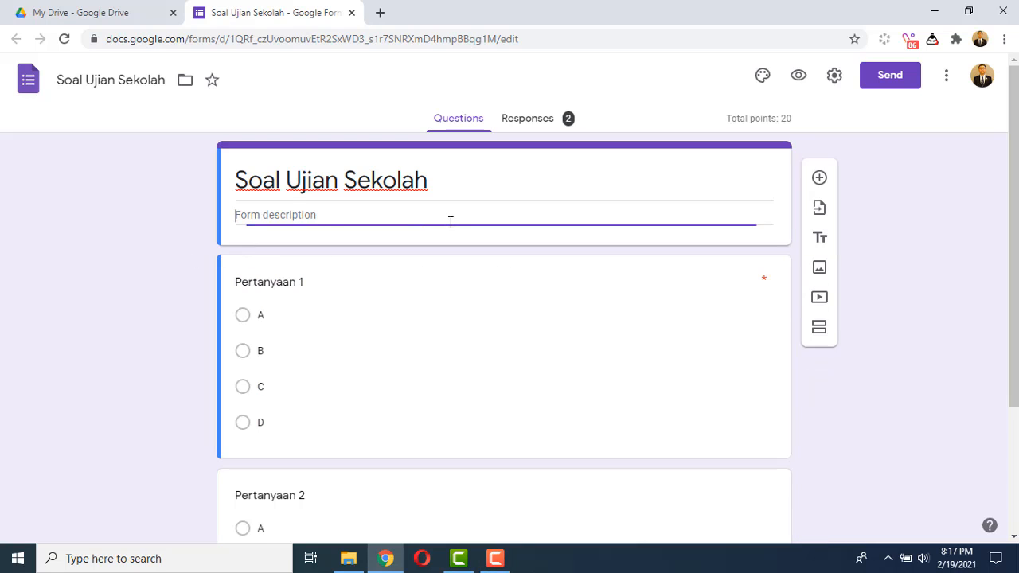
pyautogui.click(819, 161)
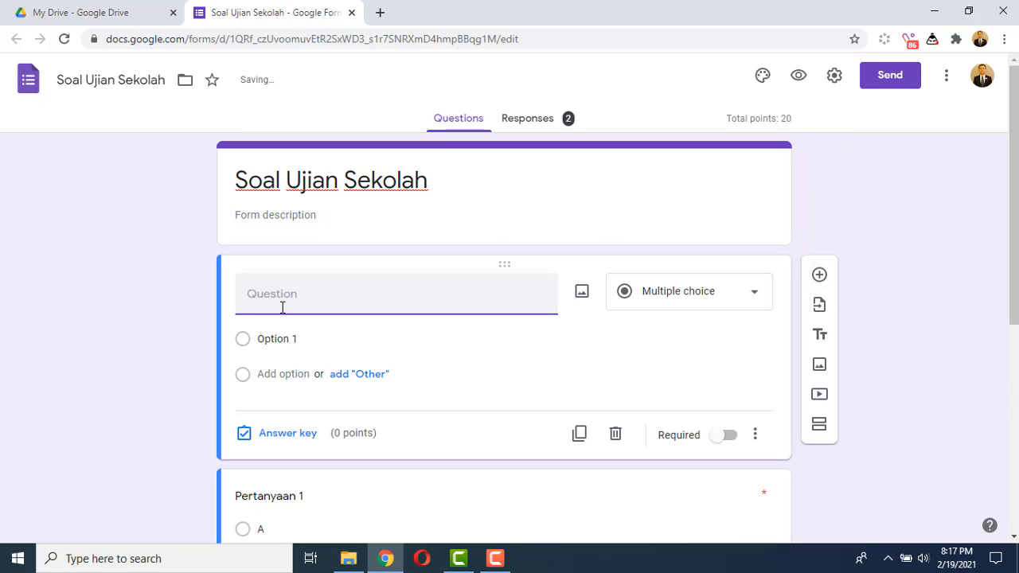
pyautogui.write('nama')
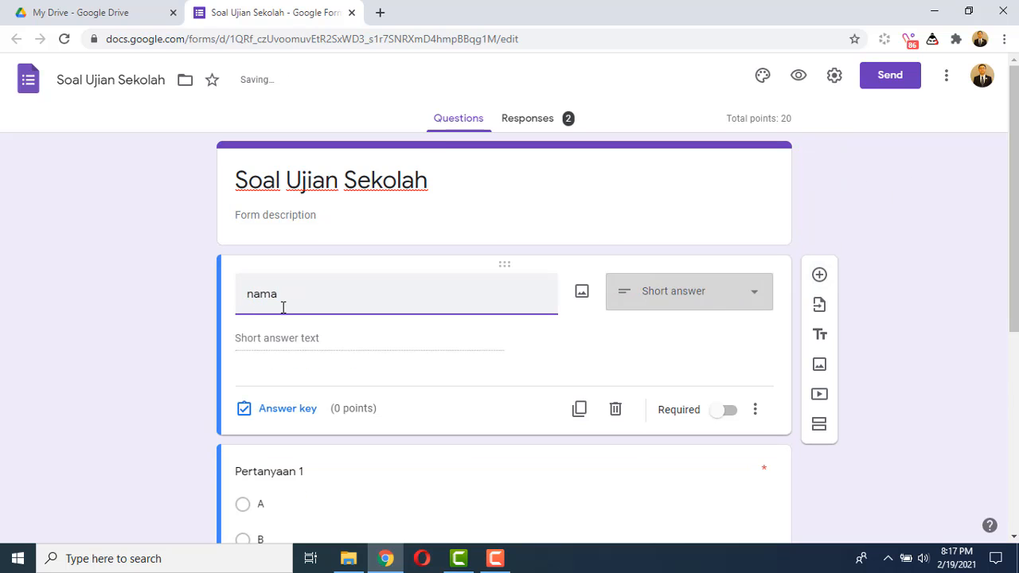
pyautogui.click(728, 413)
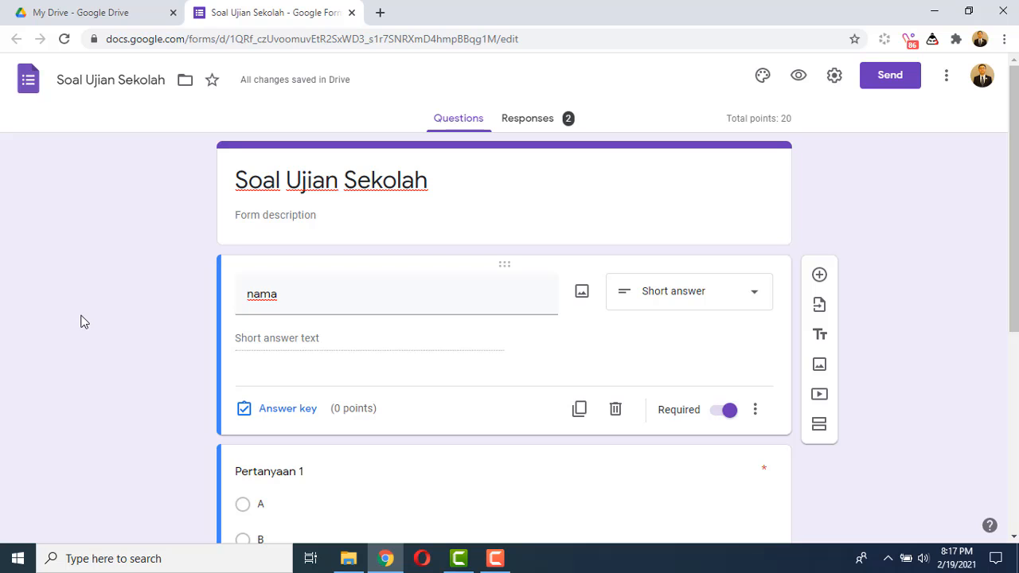
# Review the form's questions and response summary, view the linked response spreadsheet, and return to the form.
pyautogui.scroll(-1, 77, 317)
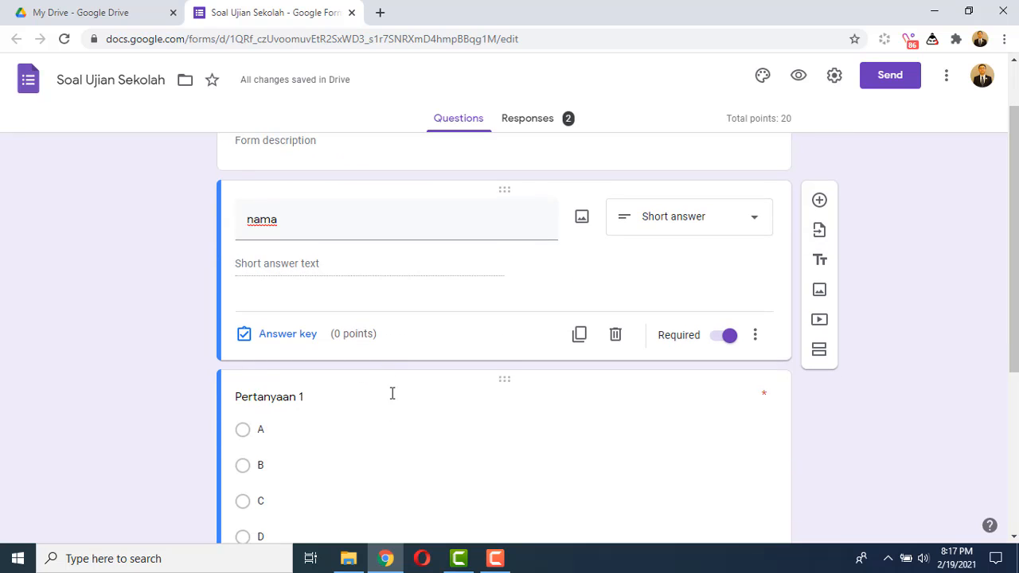
pyautogui.scroll(-4, 391, 393)
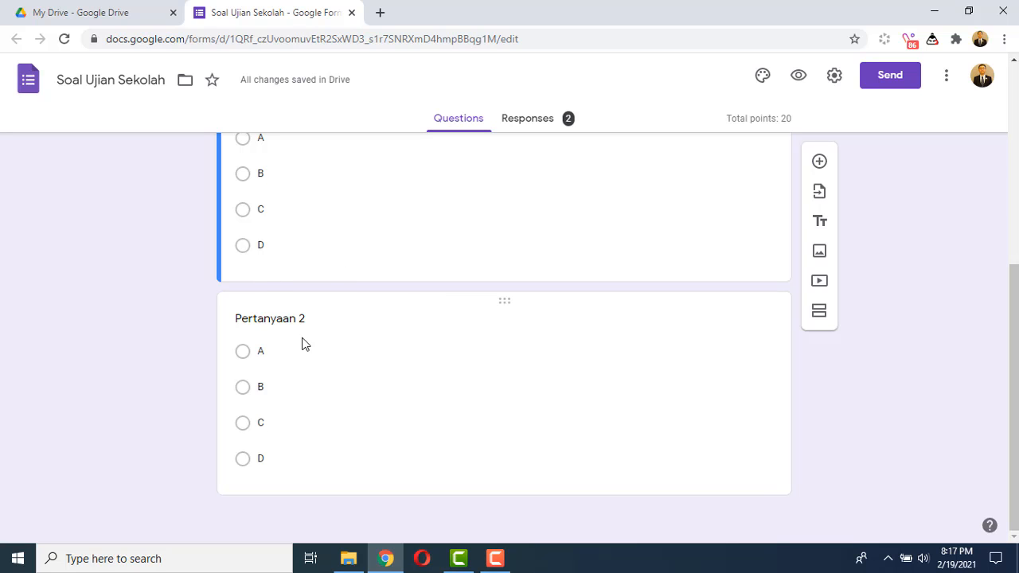
pyautogui.scroll(3, 68, 281)
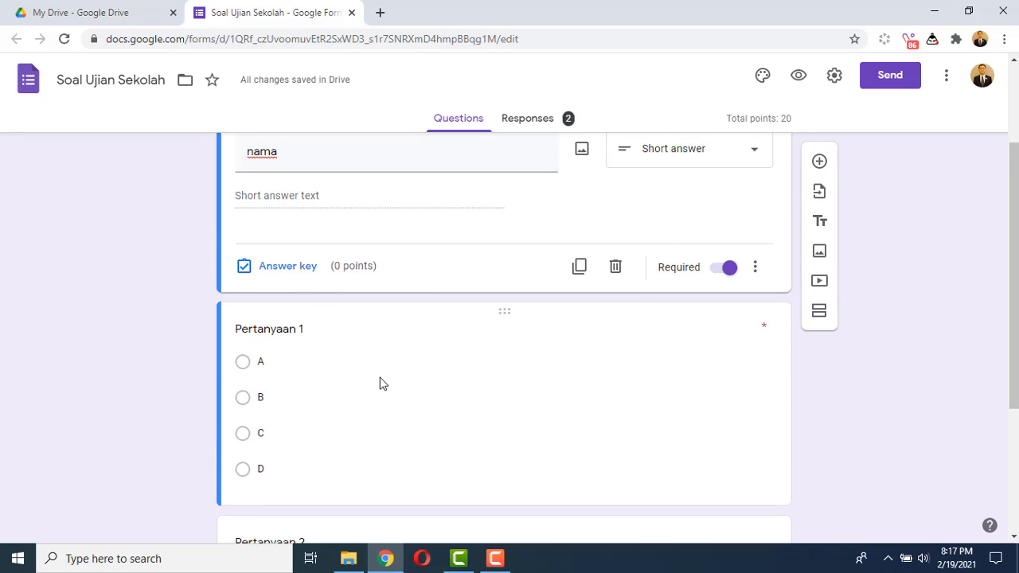
pyautogui.scroll(2, 589, 347)
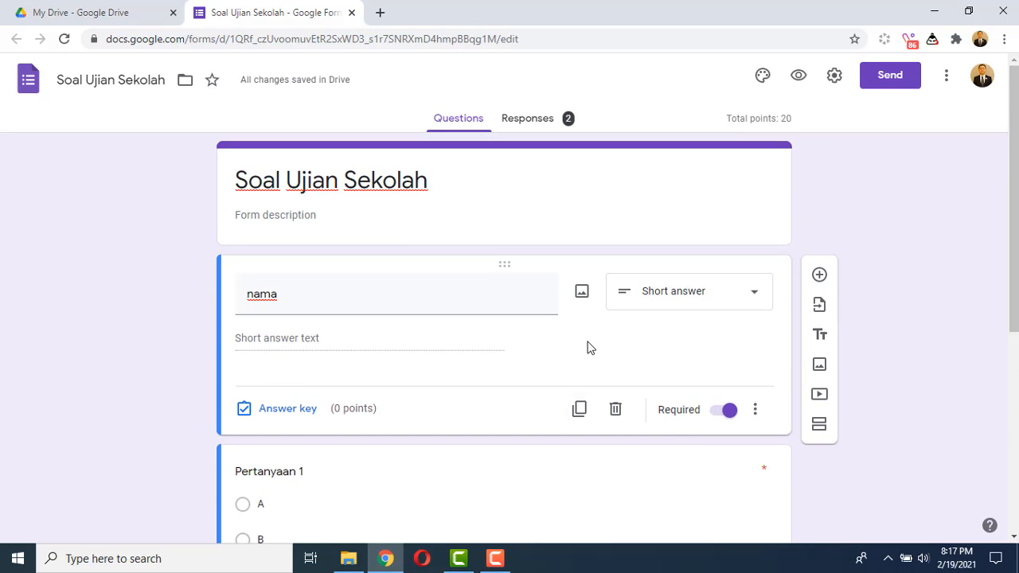
pyautogui.click(535, 119)
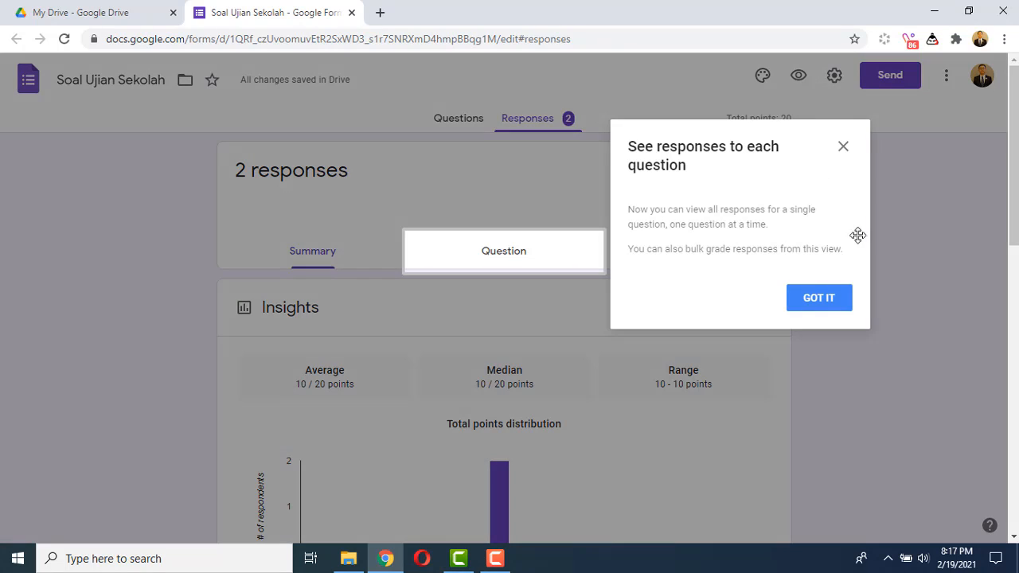
pyautogui.click(836, 301)
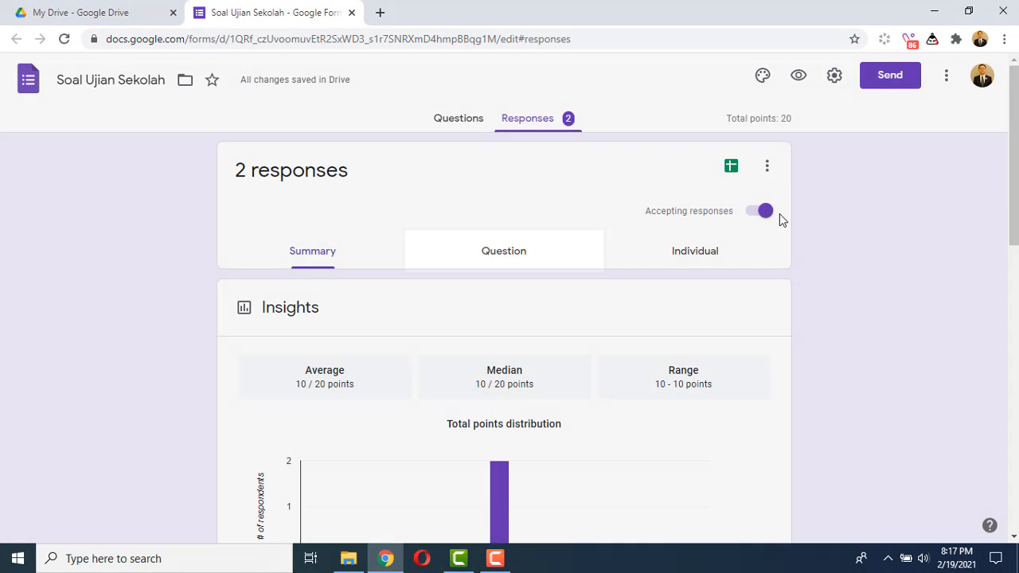
pyautogui.click(729, 167)
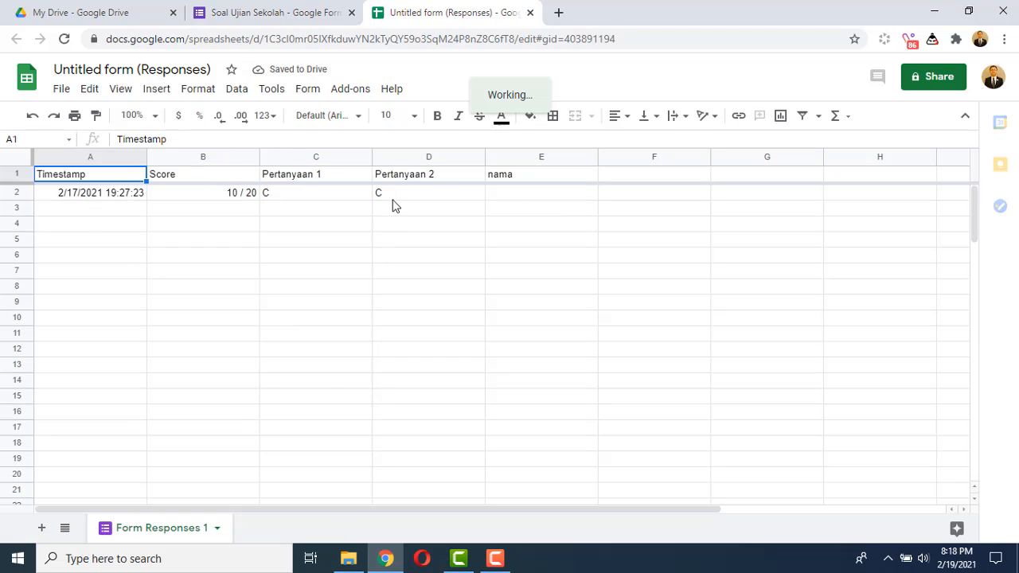
pyautogui.click(278, 12)
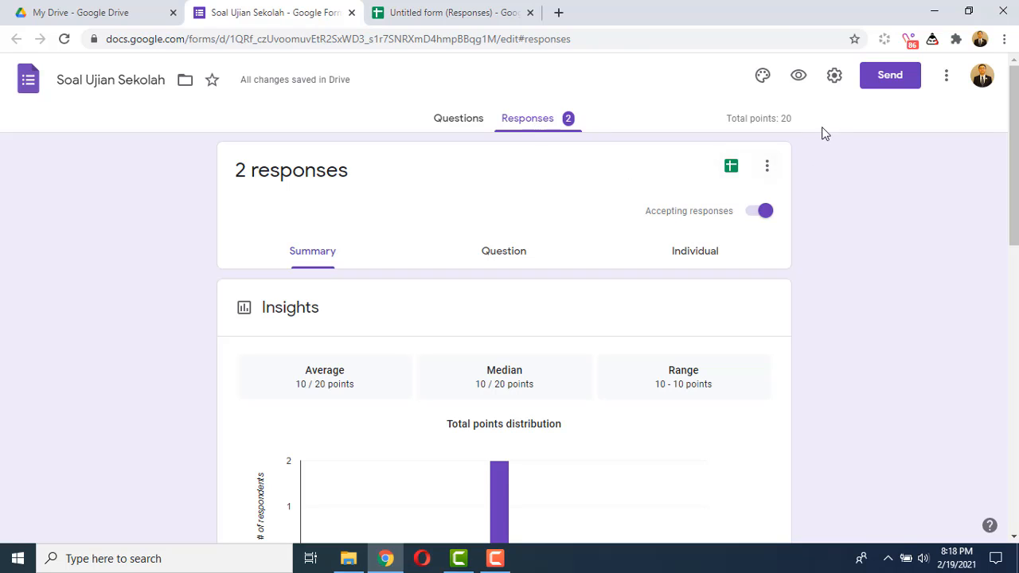
# Check the form's general and quiz settings, including grade release and what respondents can see, and save them.
pyautogui.click(833, 80)
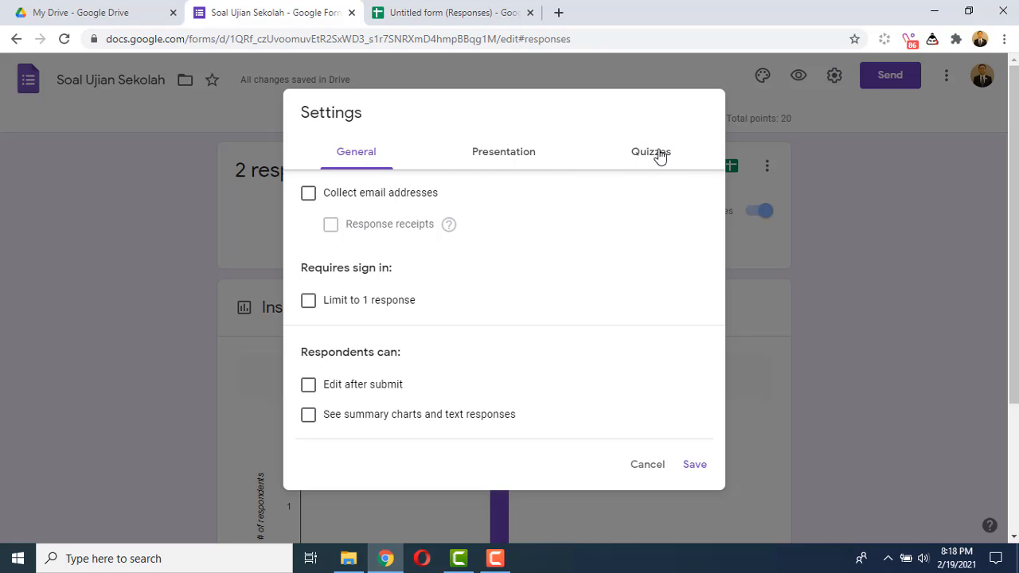
pyautogui.click(657, 152)
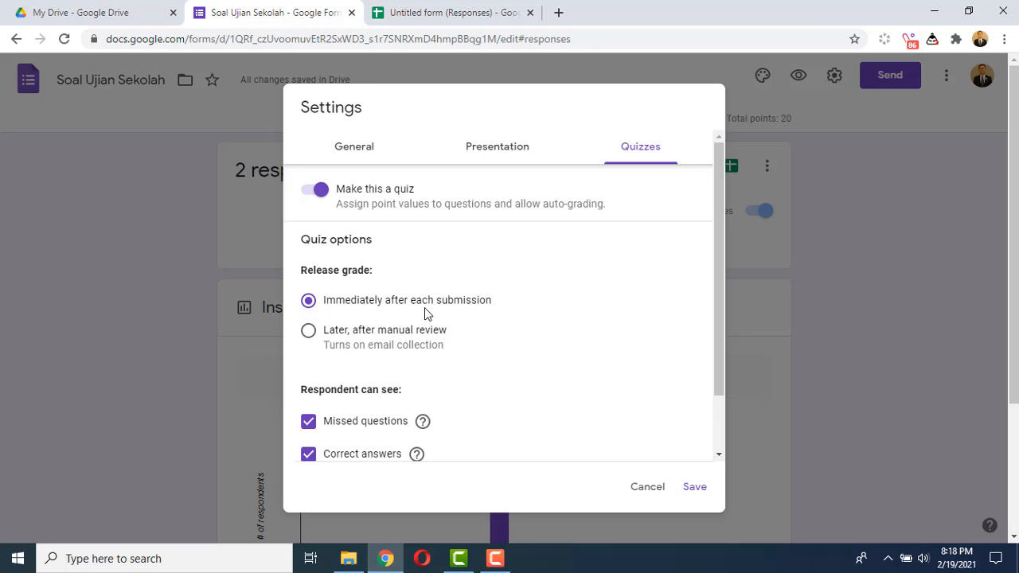
pyautogui.scroll(-2, 424, 312)
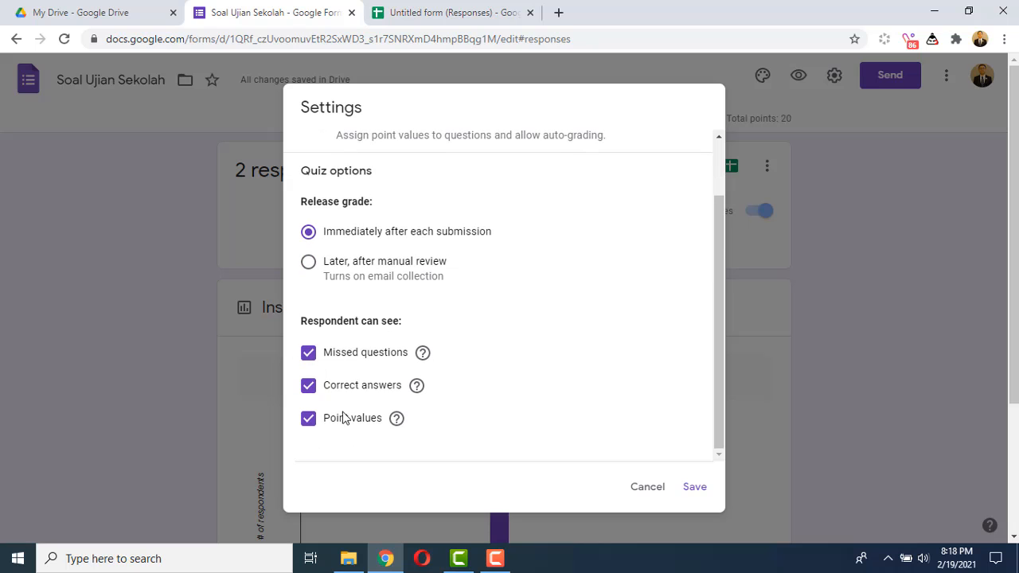
pyautogui.click(695, 487)
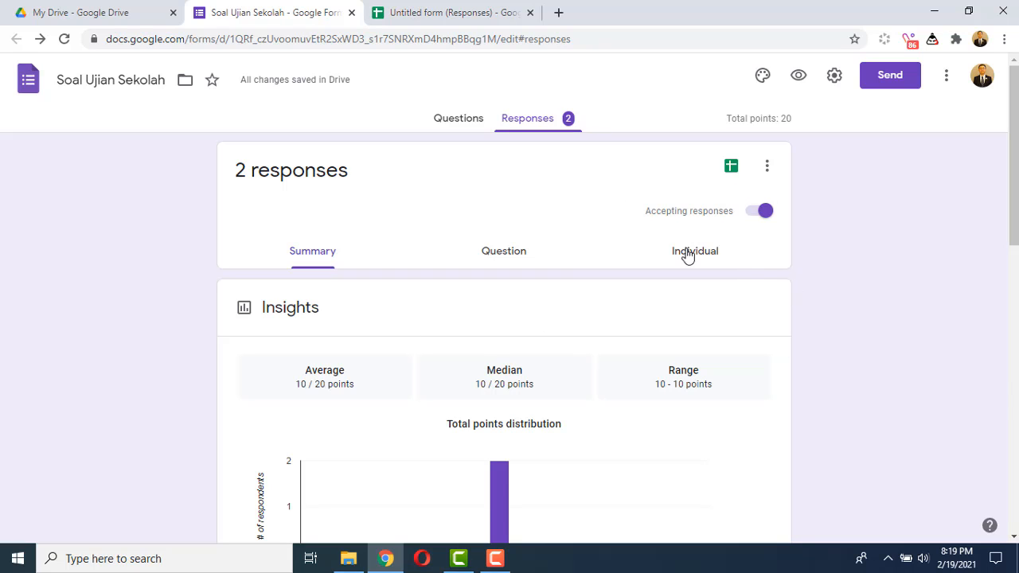
# Return to the form's questions and examine Pertanyaan 1 and Pertanyaan 2, opening Pertanyaan 2 to view its correct answer and points.
pyautogui.click(458, 121)
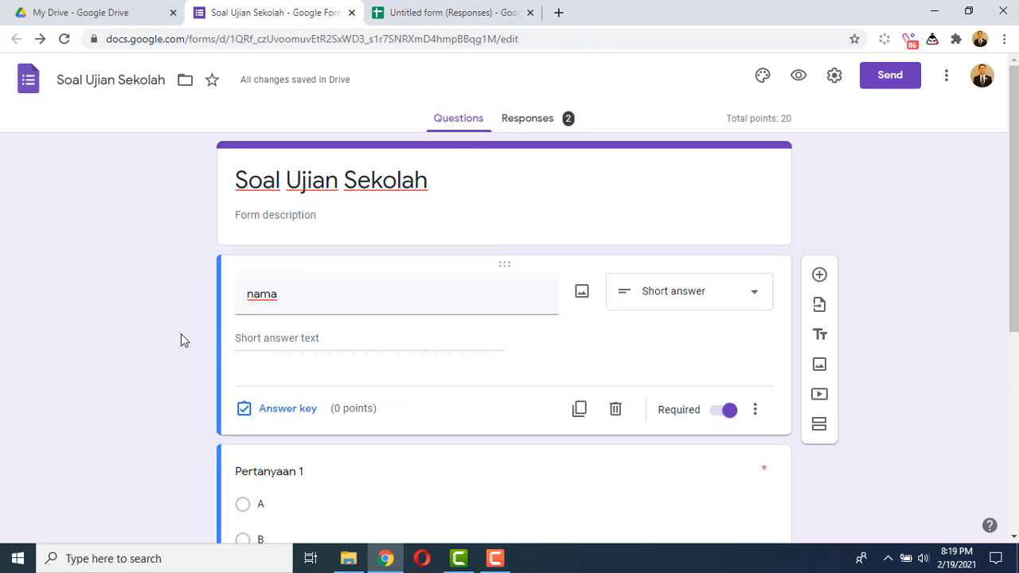
pyautogui.scroll(-4, 180, 340)
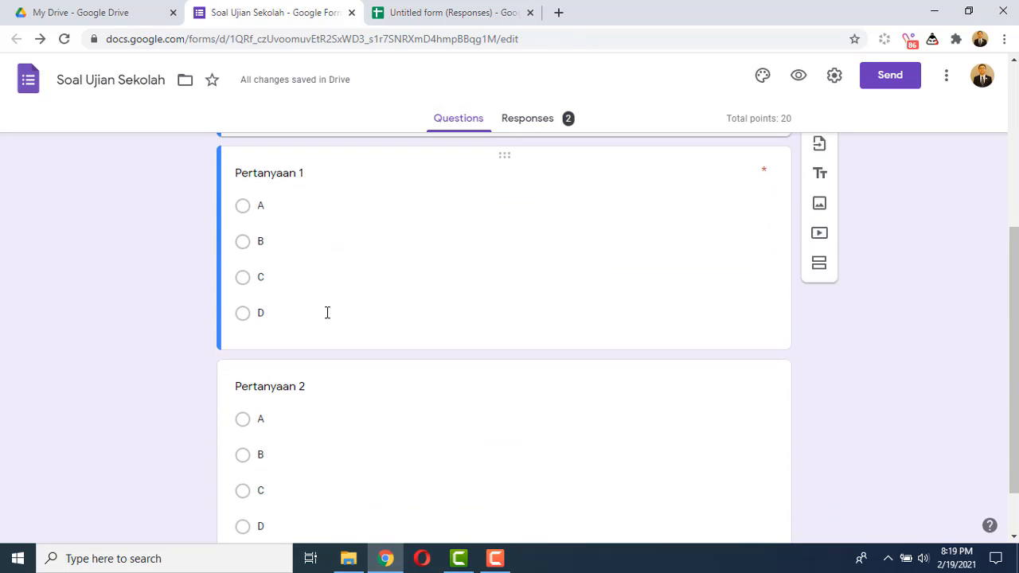
pyautogui.scroll(-1, 321, 311)
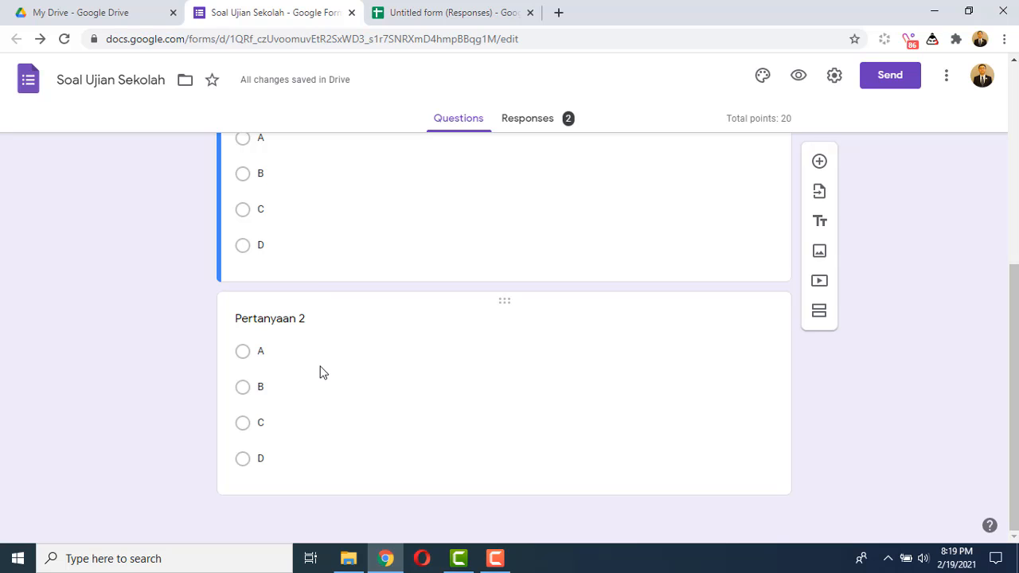
pyautogui.click(670, 468)
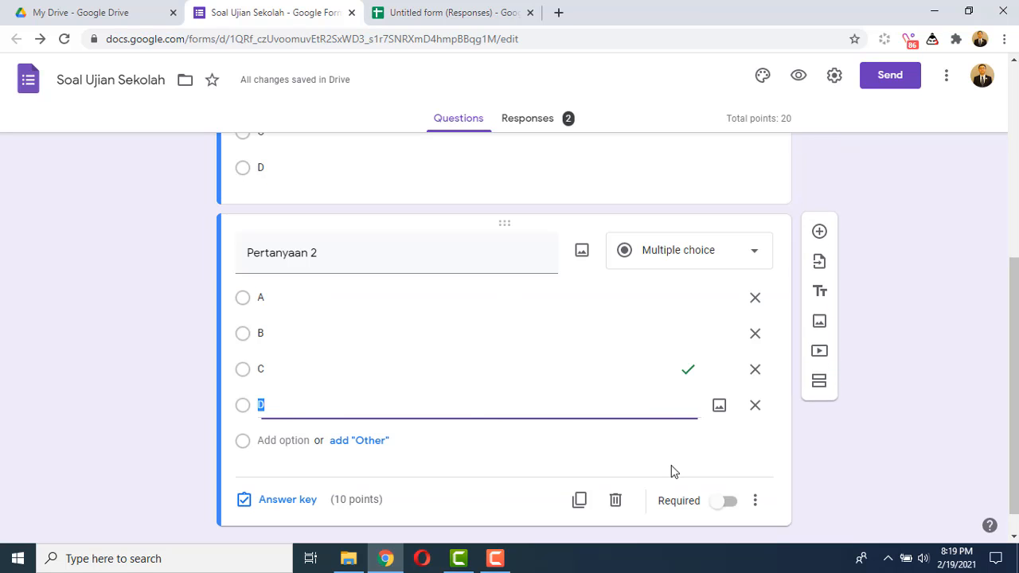
pyautogui.click(575, 467)
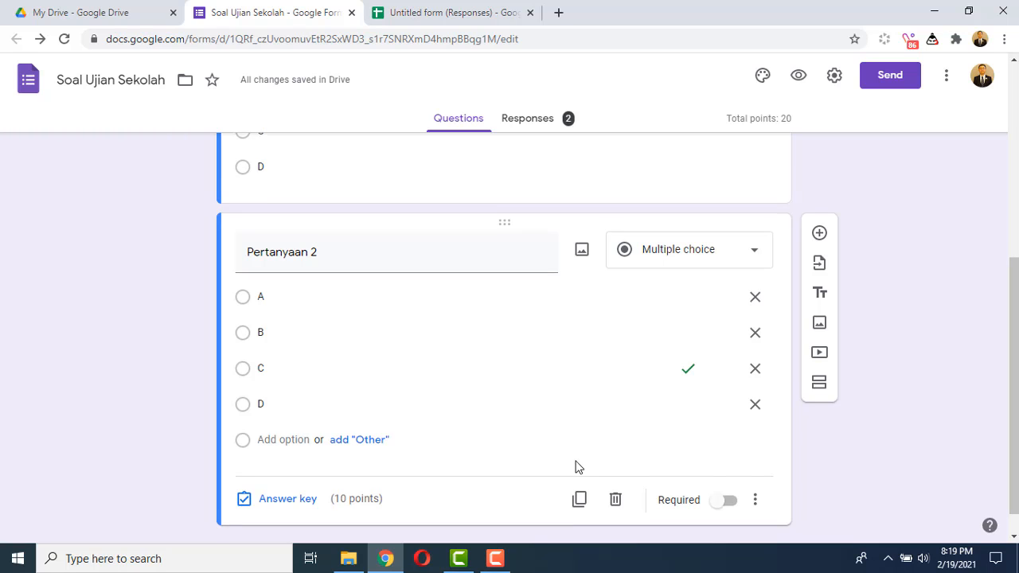
pyautogui.scroll(-1, 575, 467)
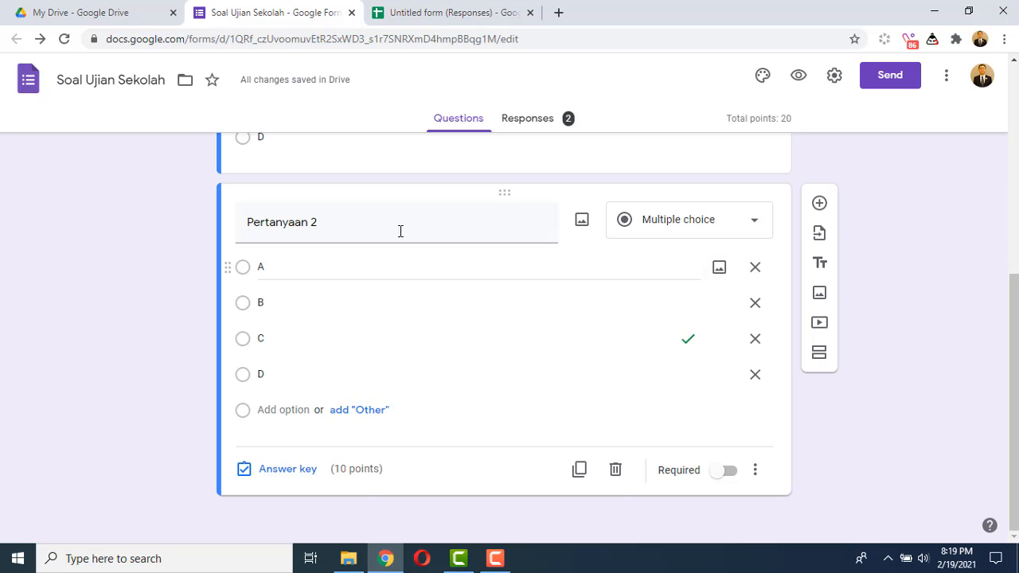
pyautogui.scroll(5, 608, 216)
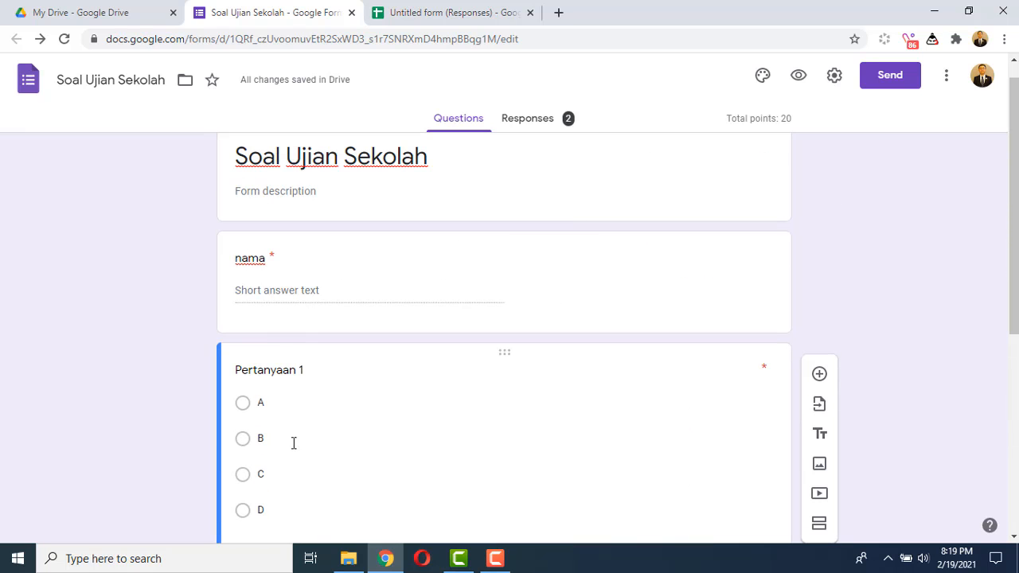
pyautogui.scroll(-2, 311, 432)
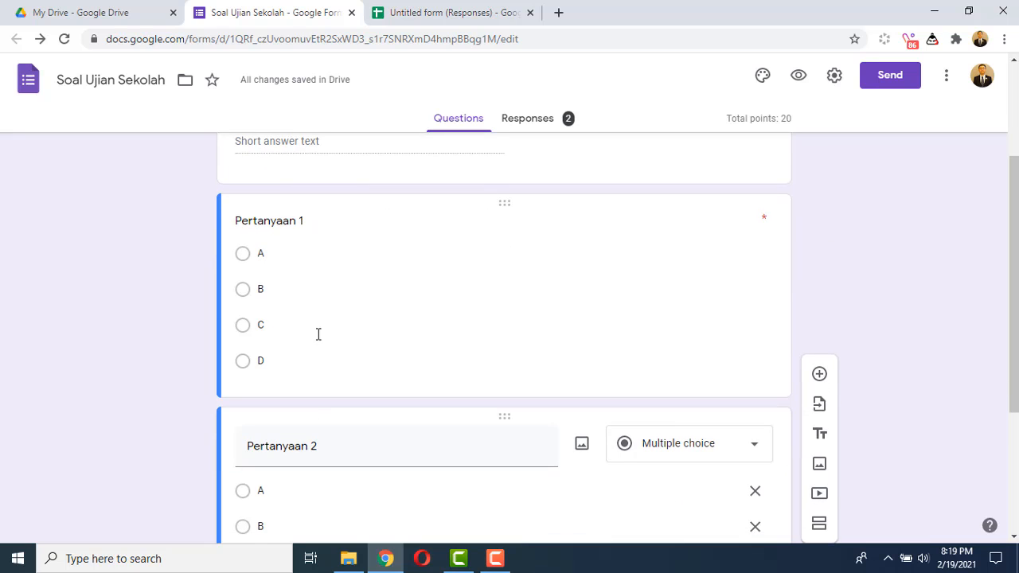
pyautogui.scroll(-3, 343, 438)
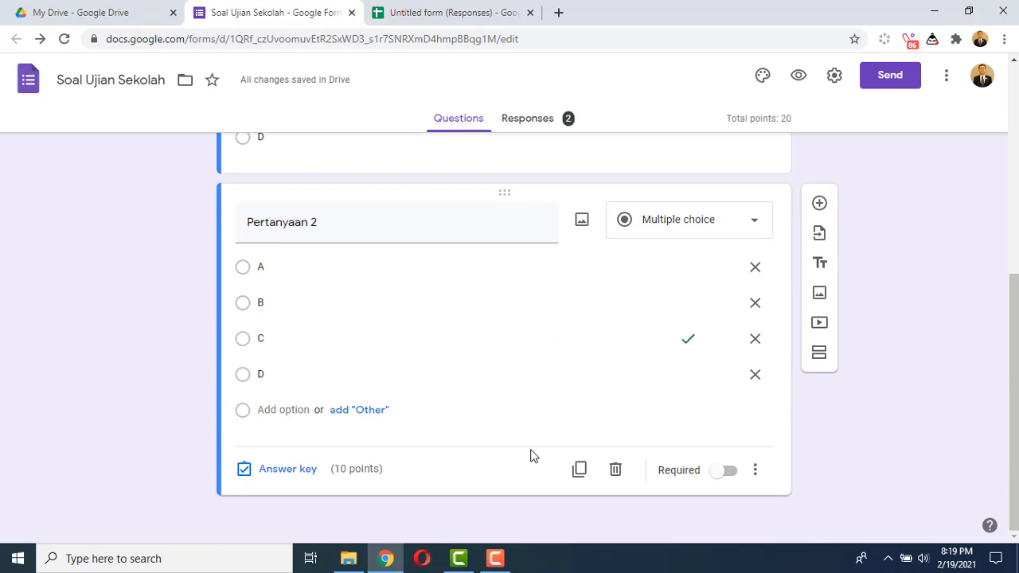
# Add a multiple-choice question titled "Pertanyaan 3" after Pertanyaan 2.
pyautogui.click(819, 205)
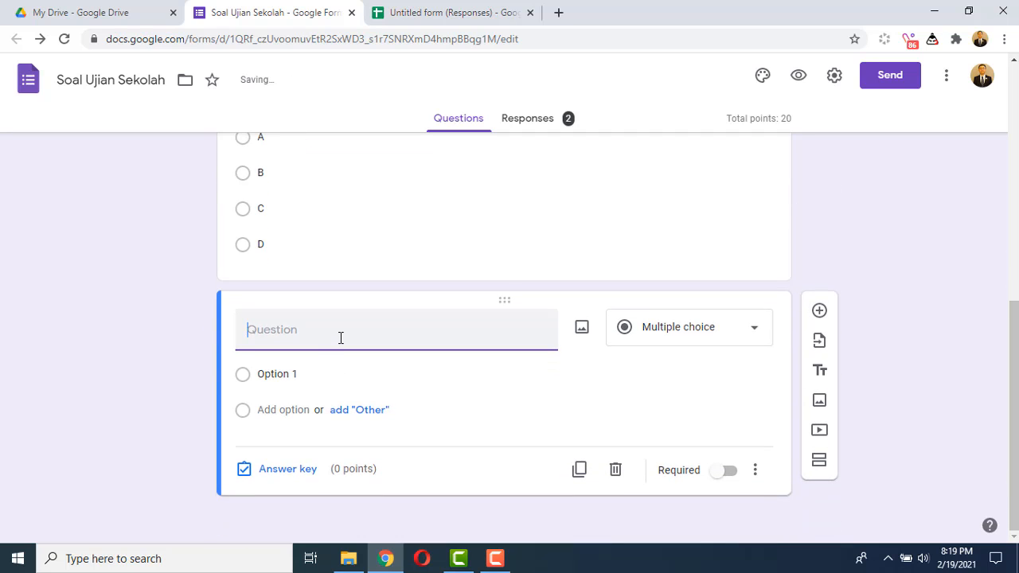
pyautogui.write('Pertanyaan')
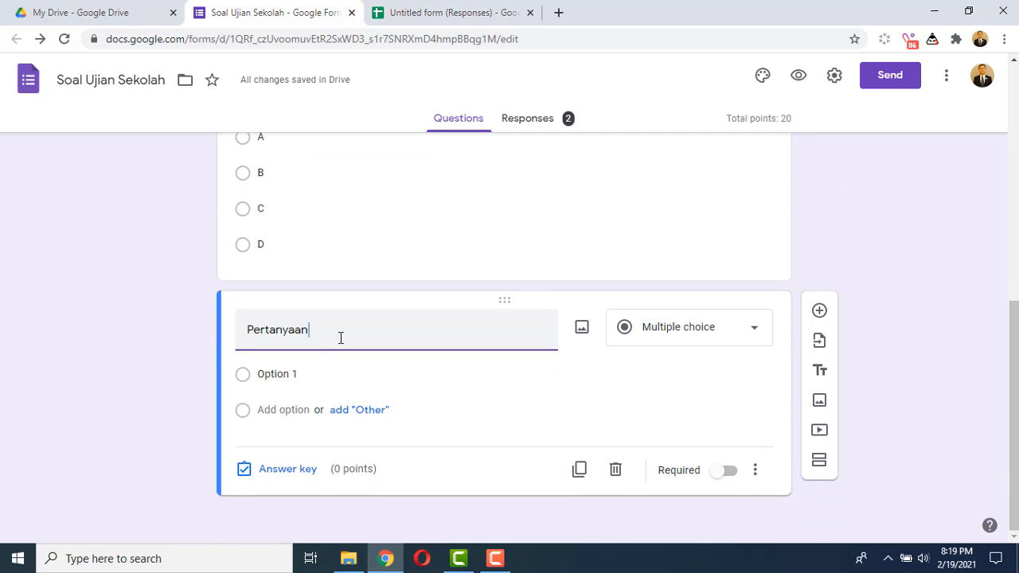
pyautogui.write(' 3')
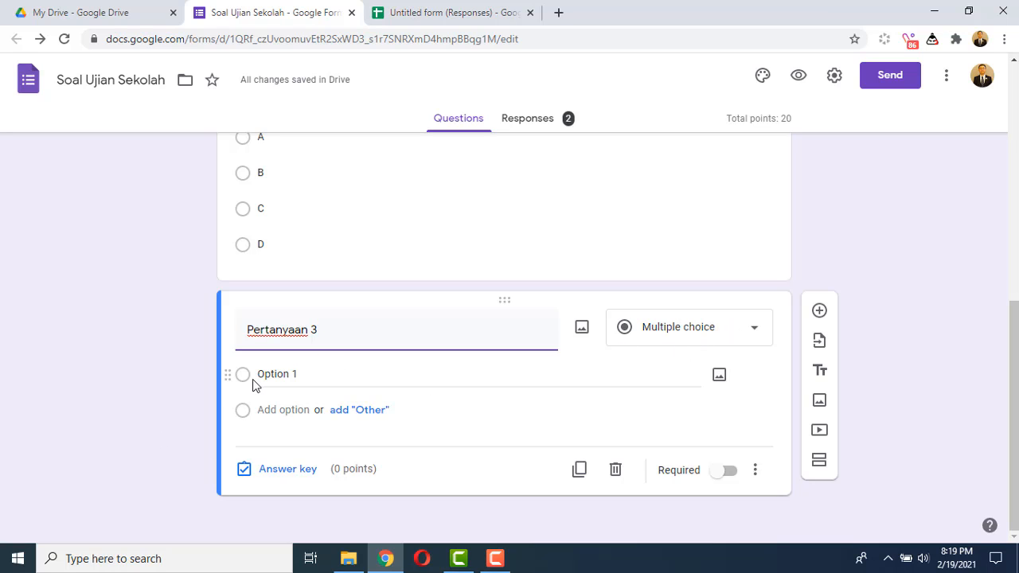
# Give Pertanyaan 3 the four answer options A, B, C and D.
pyautogui.click(285, 381)
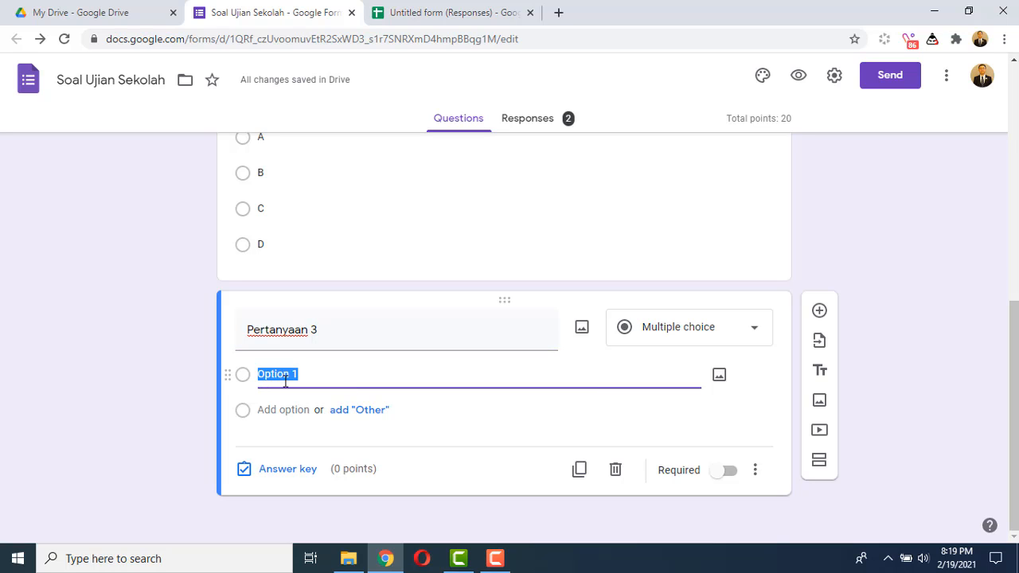
pyautogui.write('A')
pyautogui.click(276, 410)
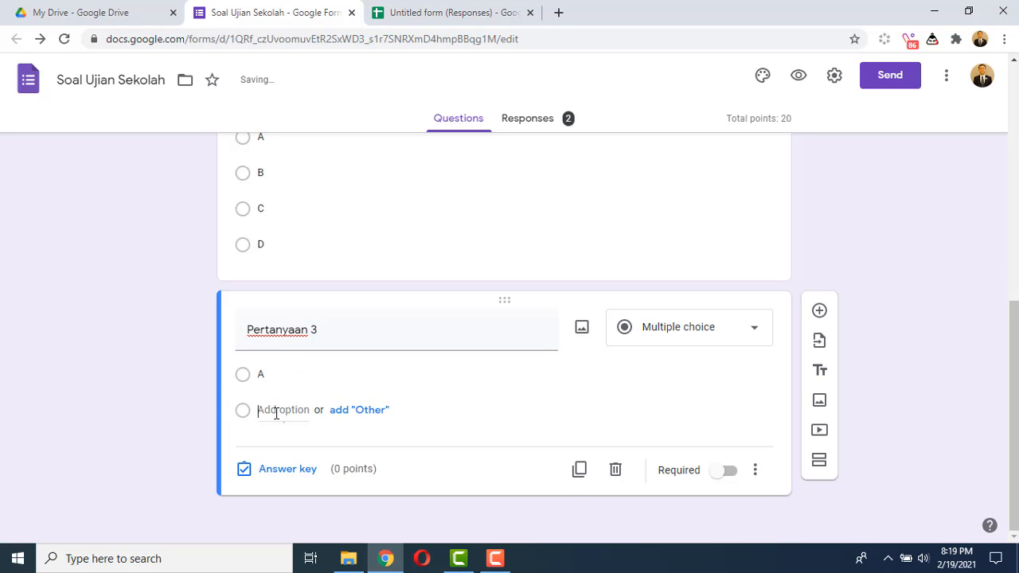
pyautogui.write('B')
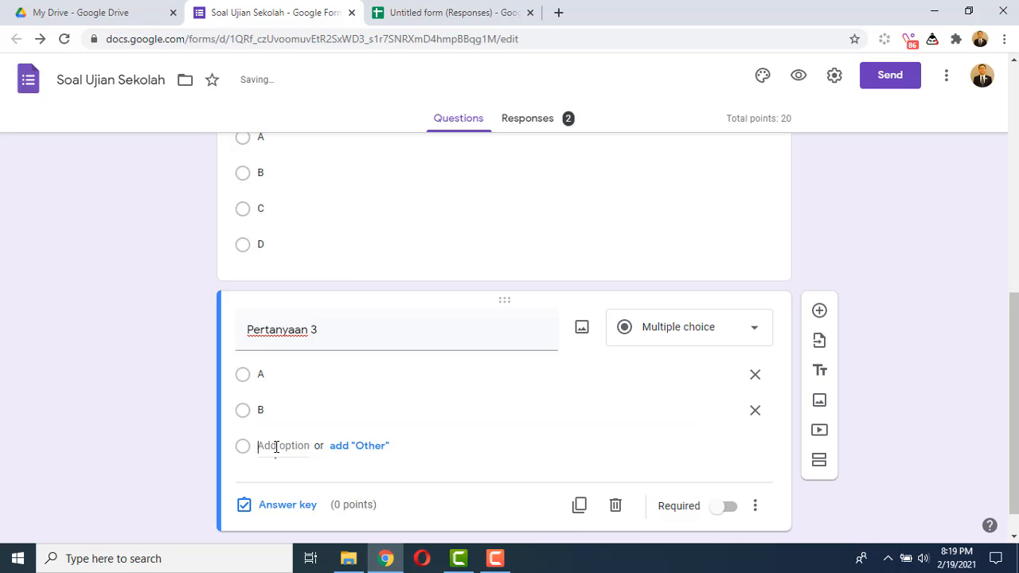
pyautogui.click(276, 445)
pyautogui.write('C')
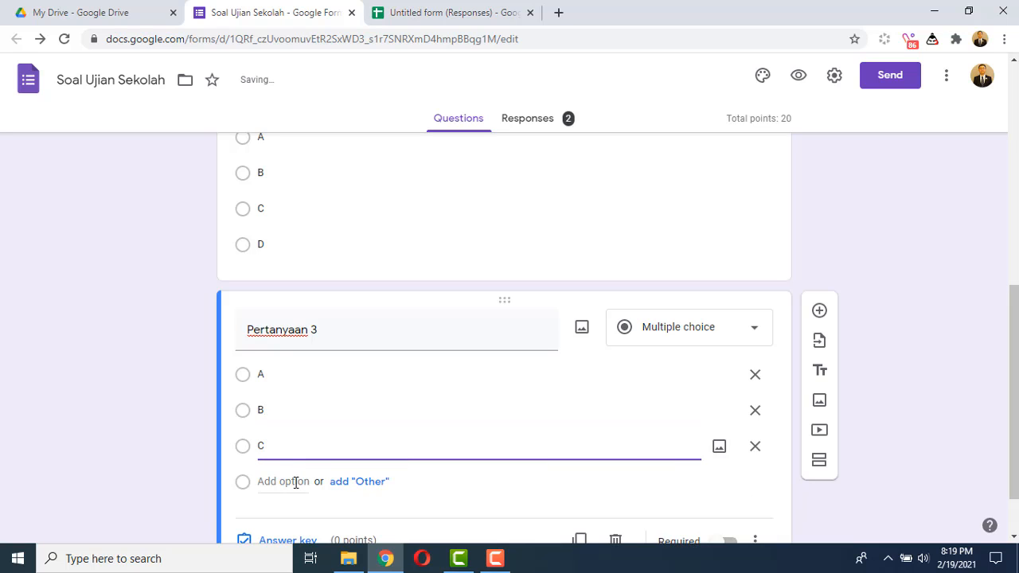
pyautogui.click(295, 481)
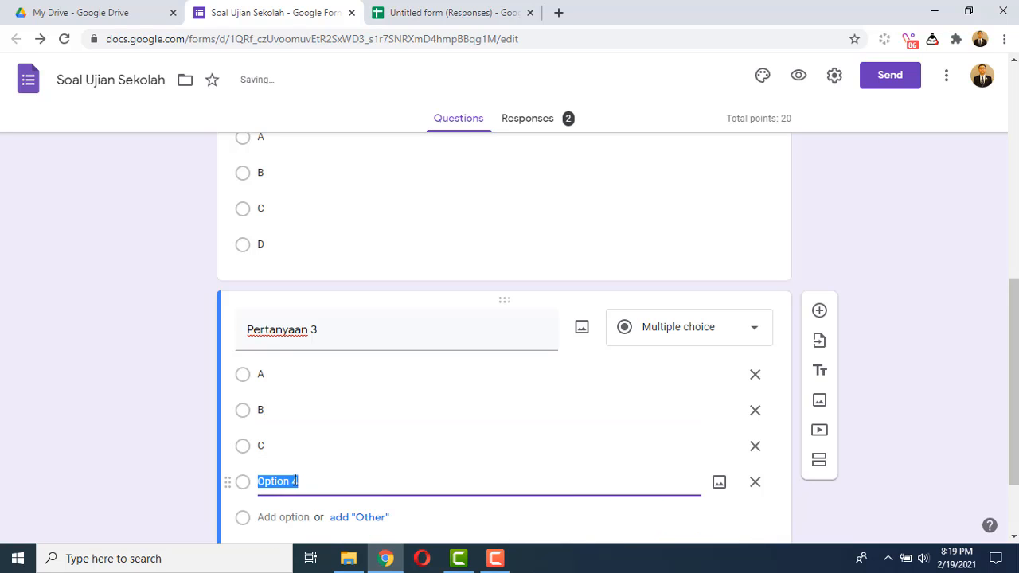
pyautogui.write('D')
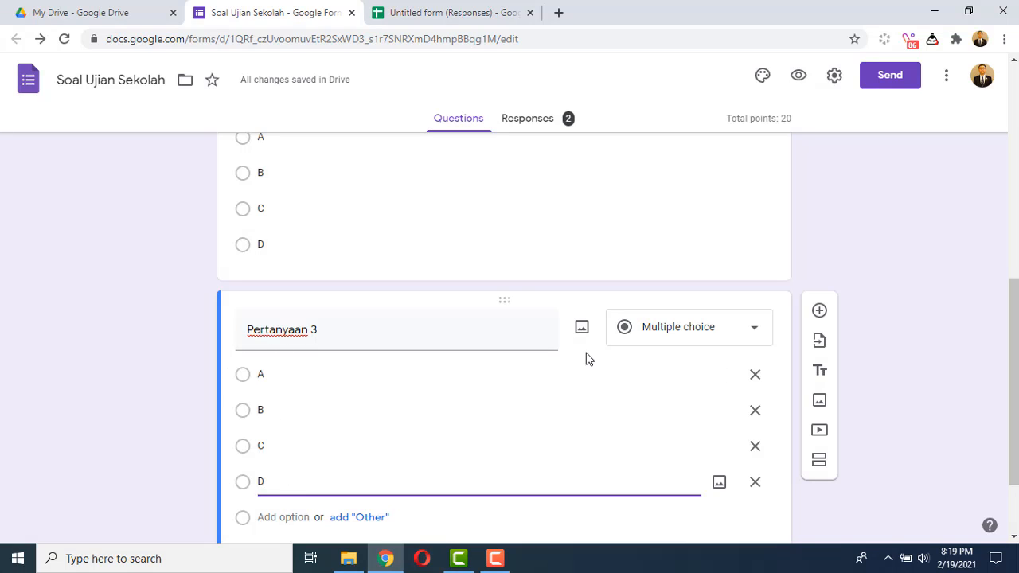
# Set B as the correct answer for Pertanyaan 3 and make the question worth 10 points.
pyautogui.click(280, 374)
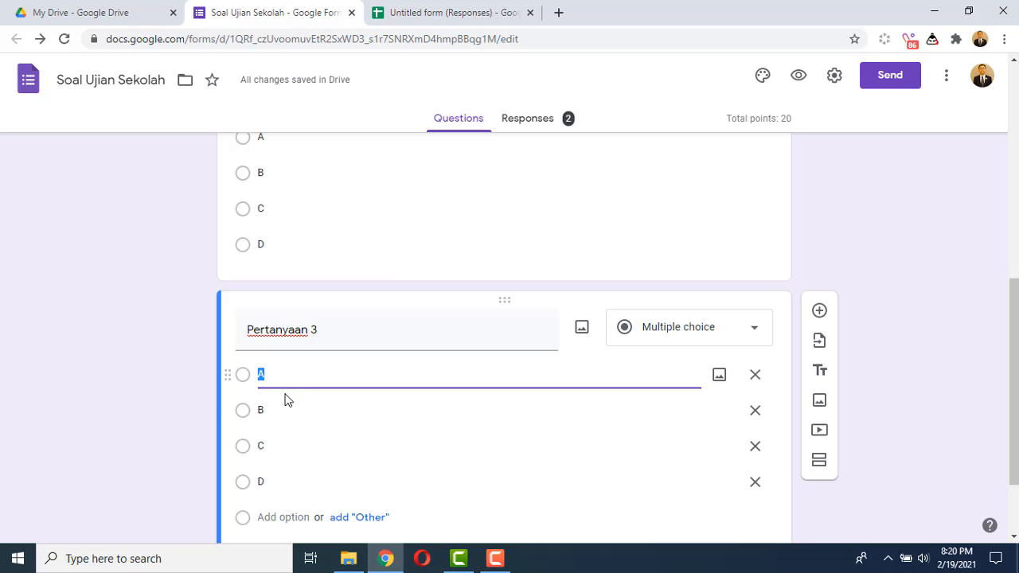
pyautogui.scroll(-1, 130, 375)
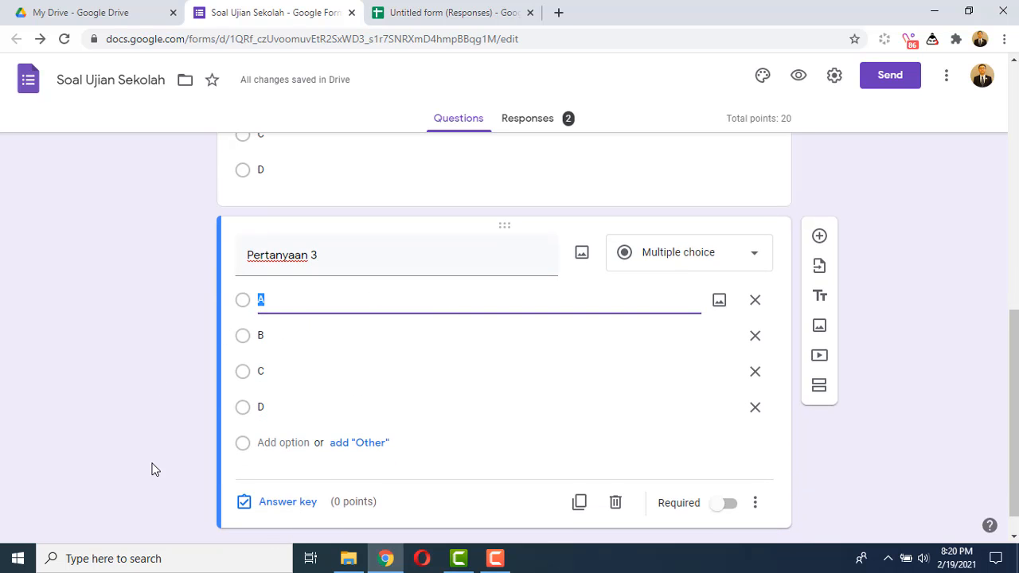
pyautogui.scroll(-1, 155, 470)
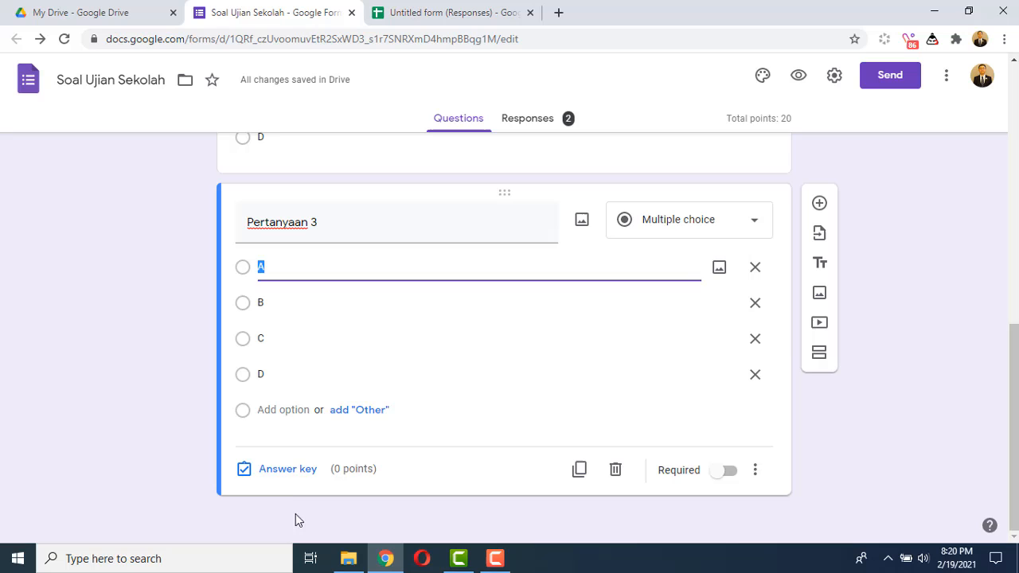
pyautogui.click(287, 469)
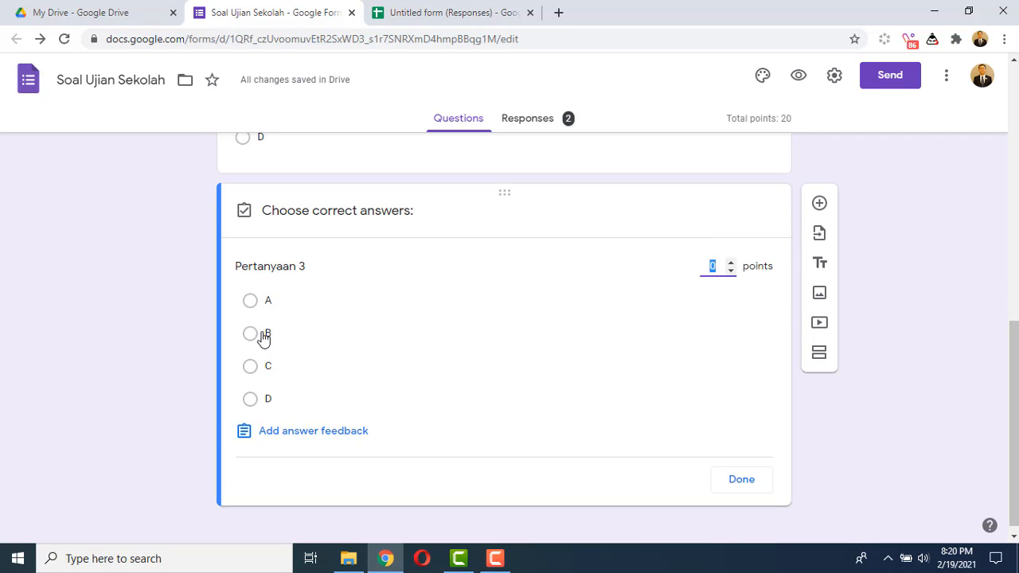
pyautogui.click(280, 338)
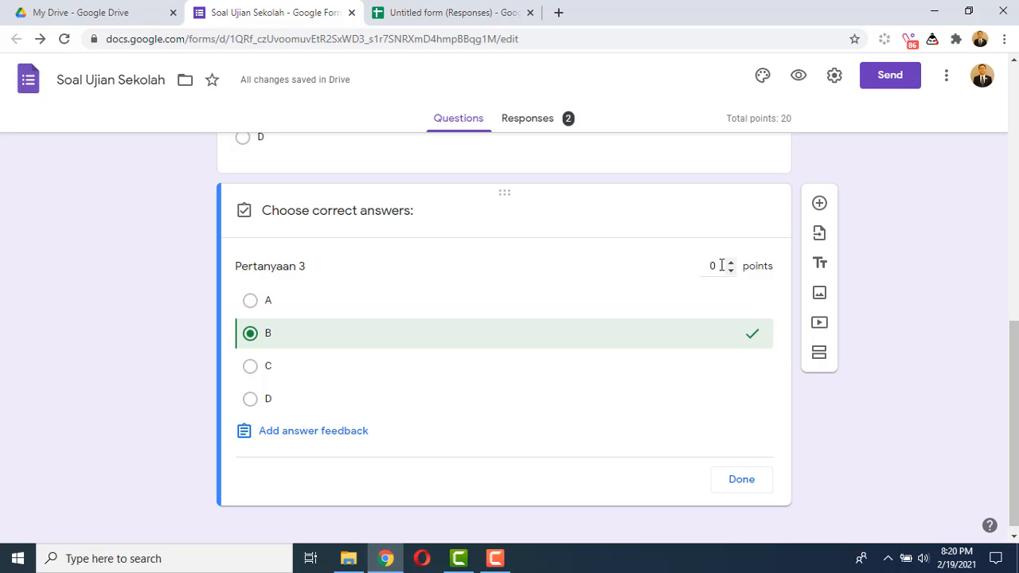
pyautogui.moveTo(721, 265); pyautogui.dragTo(696, 266)
# Save answer feedback for Pertanyaan 3: "coba lagi" for incorrect answers and "bagus" for correct answers.
pyautogui.click(269, 437)
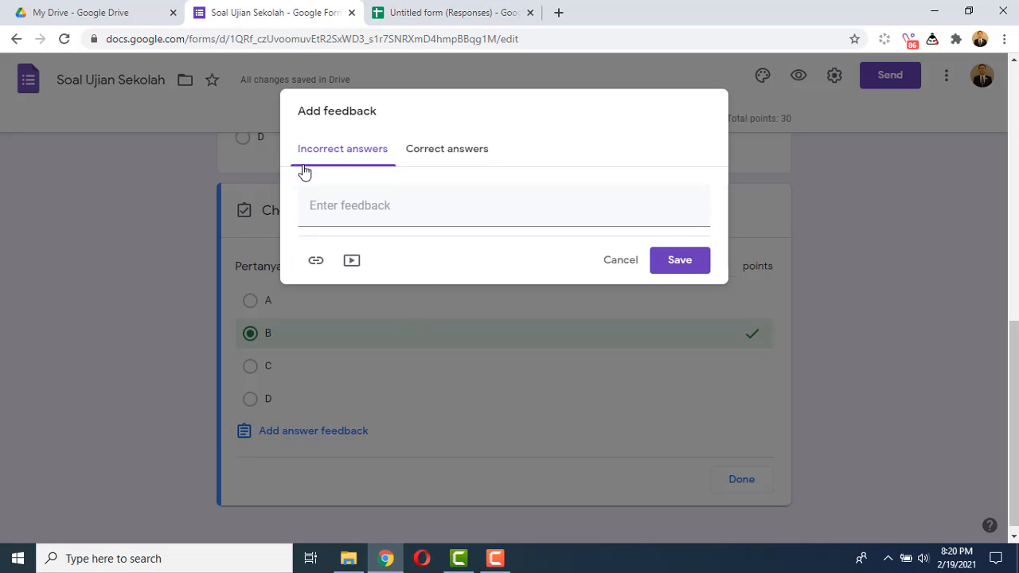
pyautogui.click(354, 212)
pyautogui.write('coba lagi')
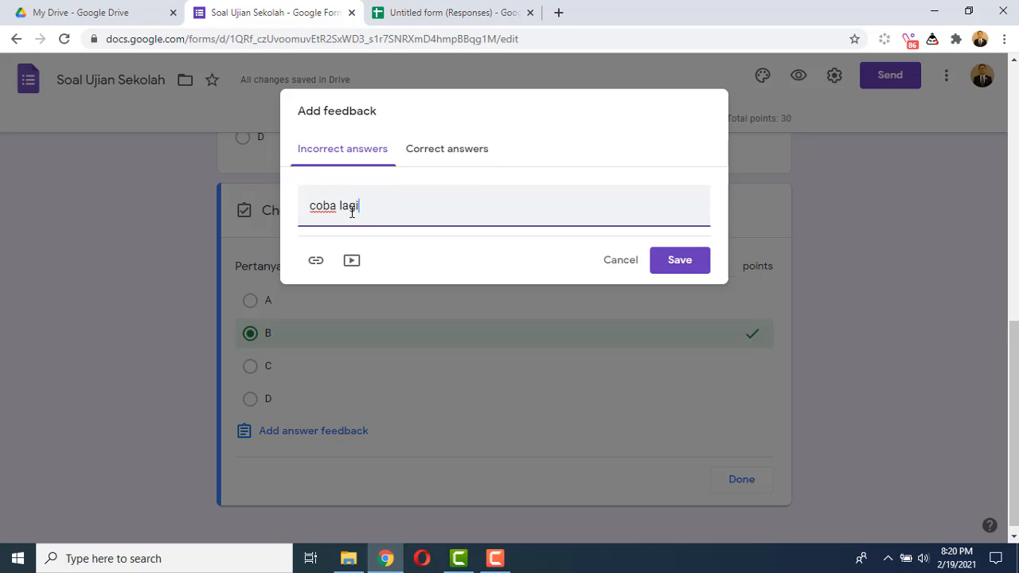
pyautogui.click(457, 152)
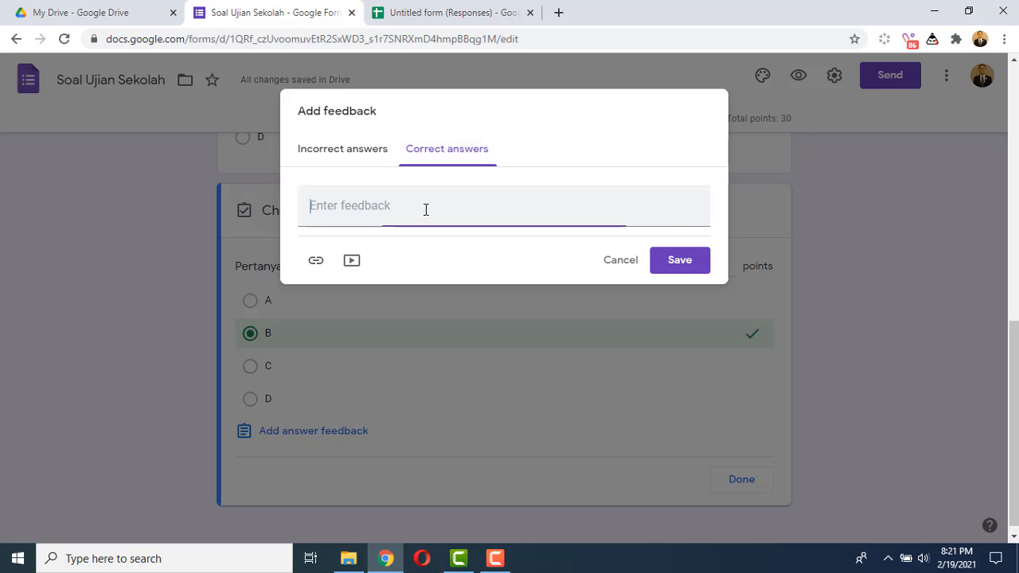
pyautogui.write('bagus')
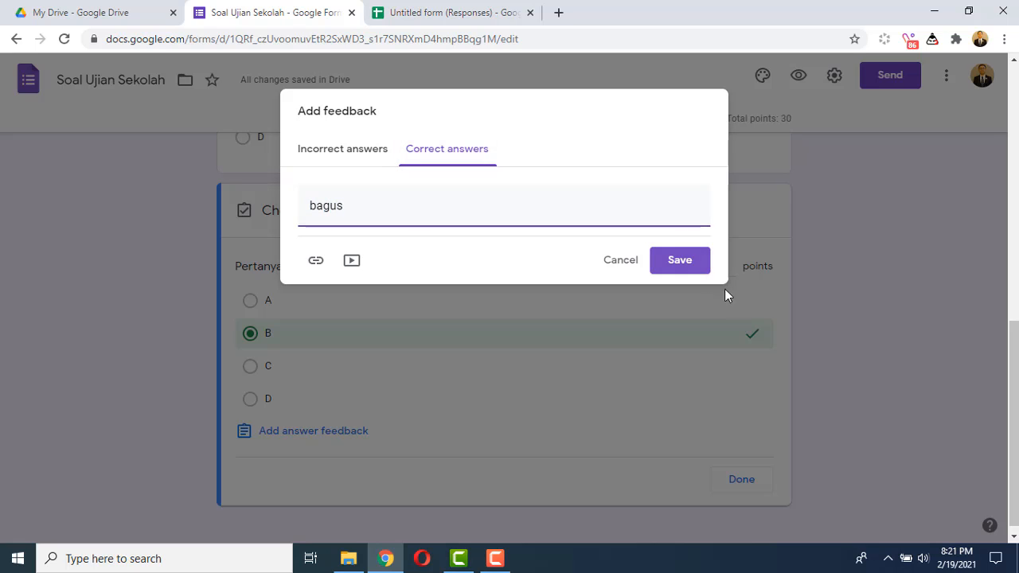
pyautogui.click(678, 261)
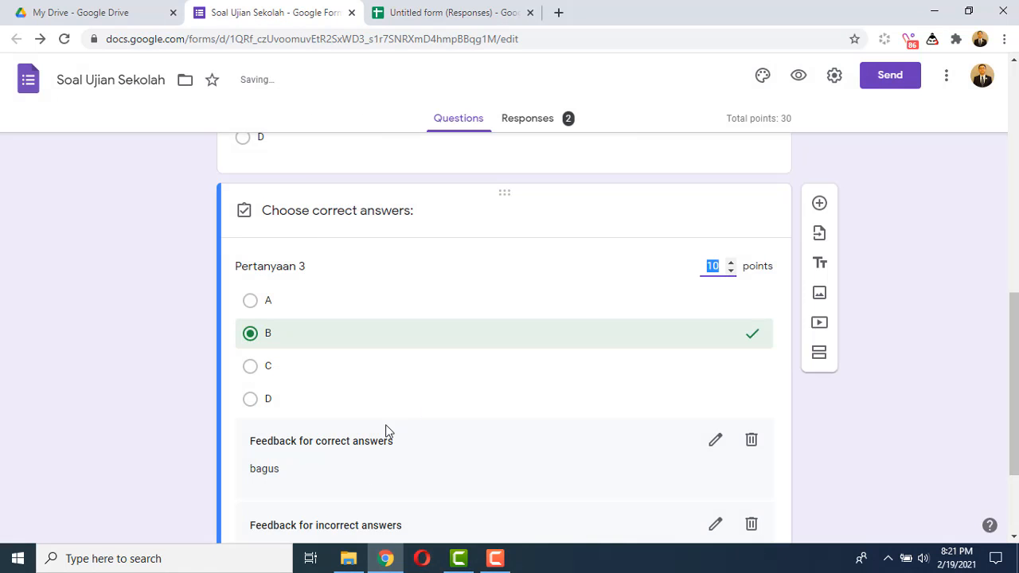
# Review the saved feedback on Pertanyaan 3 and compare its answer key and points with those of Pertanyaan 2.
pyautogui.scroll(-2, 358, 414)
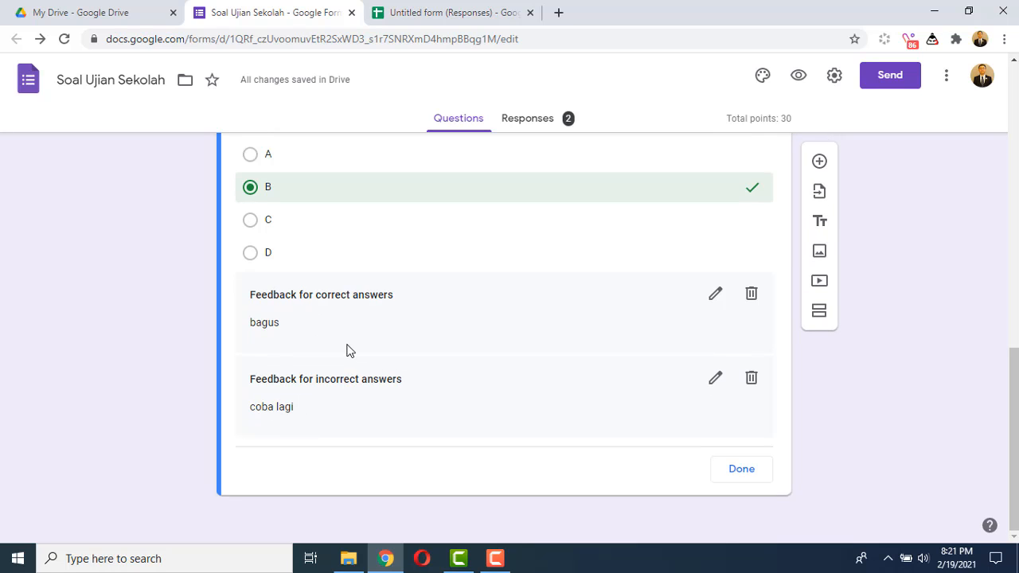
pyautogui.scroll(1, 358, 354)
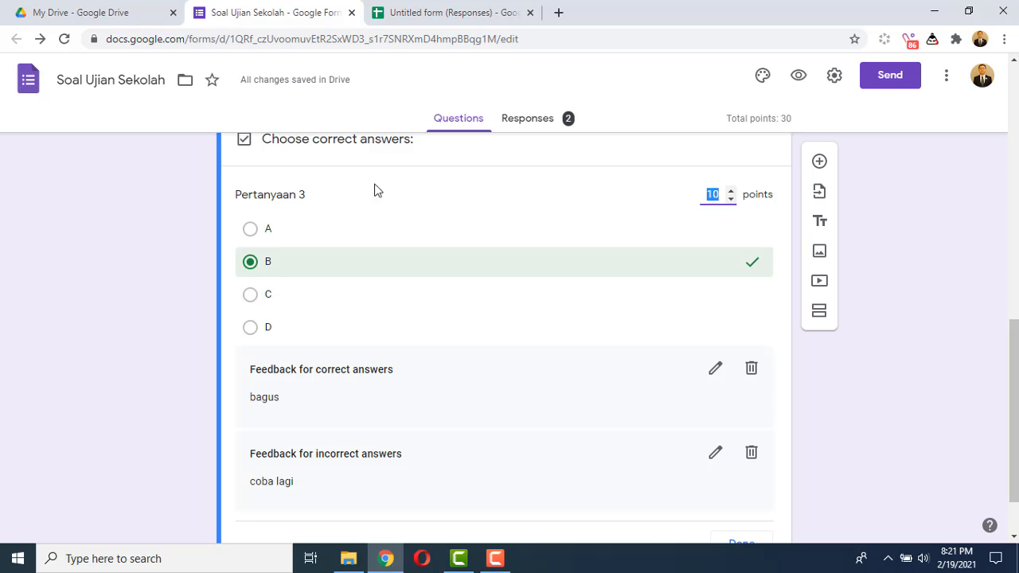
pyautogui.scroll(5, 371, 402)
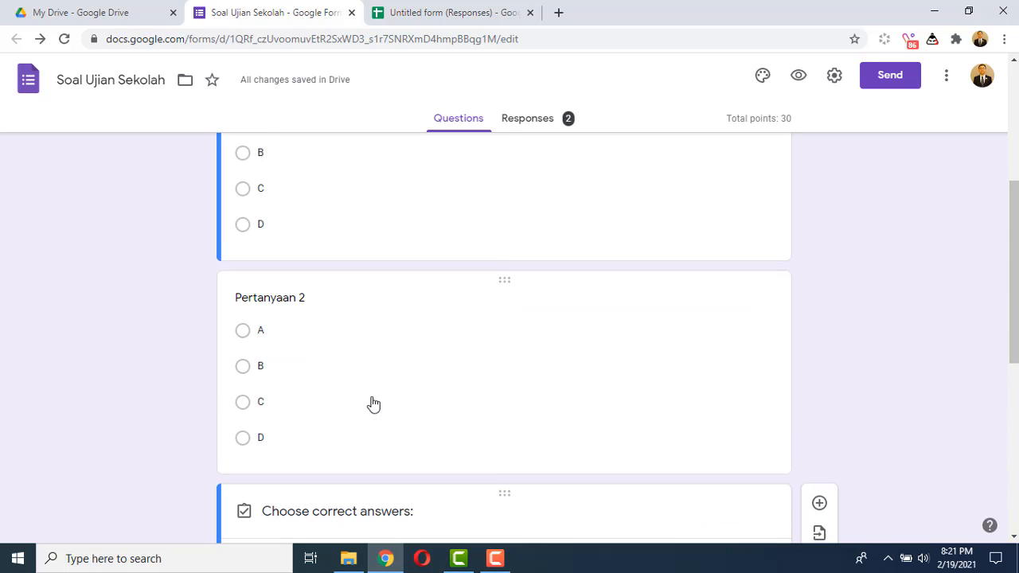
pyautogui.click(421, 307)
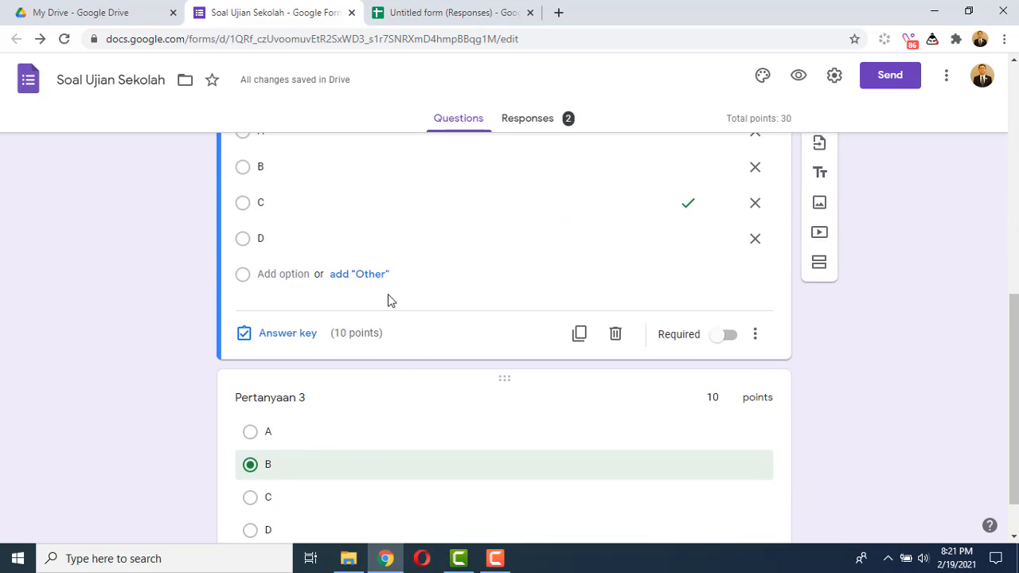
pyautogui.scroll(3, 401, 316)
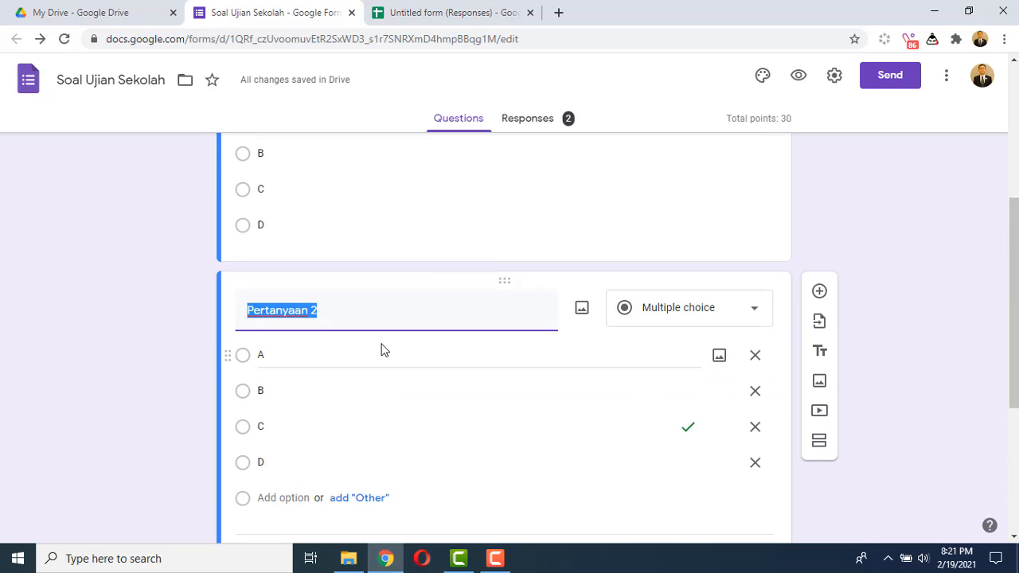
pyautogui.scroll(-4, 381, 350)
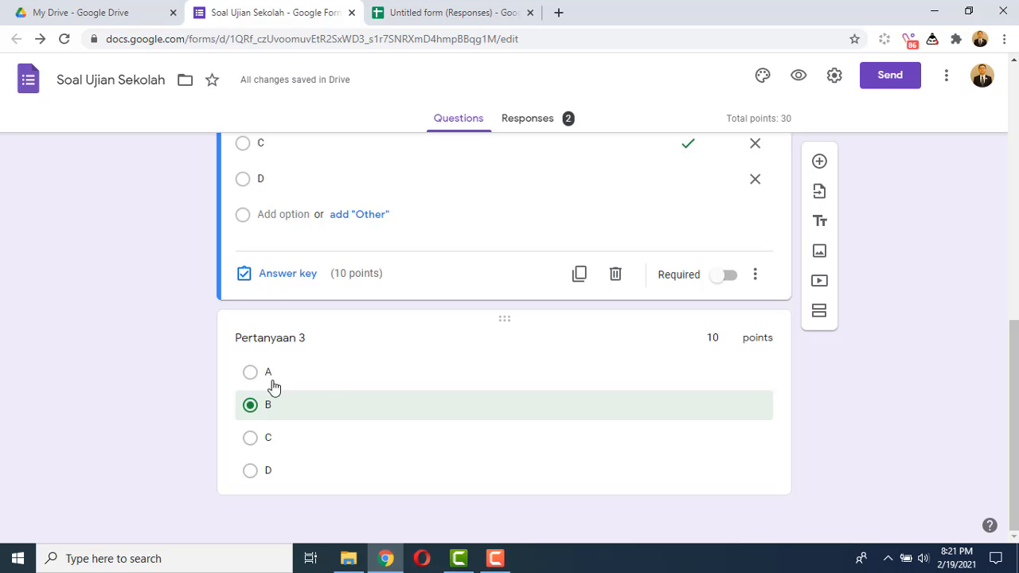
pyautogui.click(491, 341)
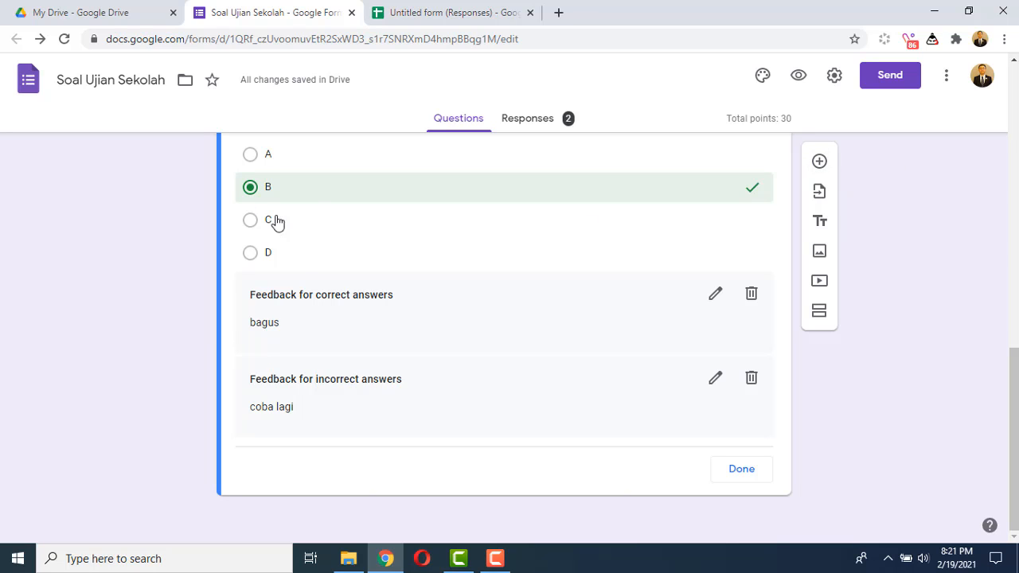
# Add a multiple-choice question titled "Pilih ikan yang paling mahal" whose first option is "Arwarna" with the red fish image from Downloads.
pyautogui.click(820, 163)
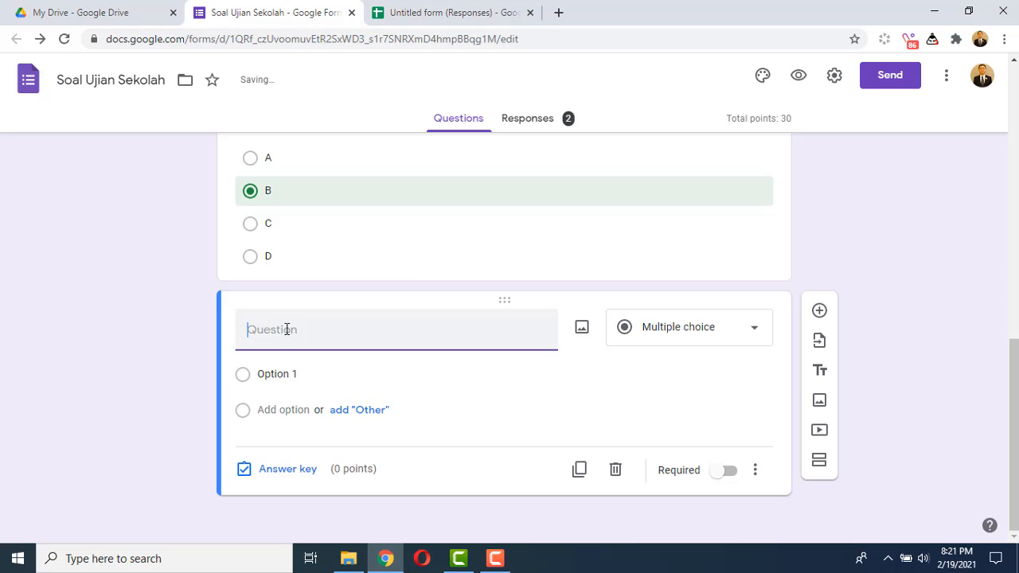
pyautogui.write('Pilih ikan yang paling mahal')
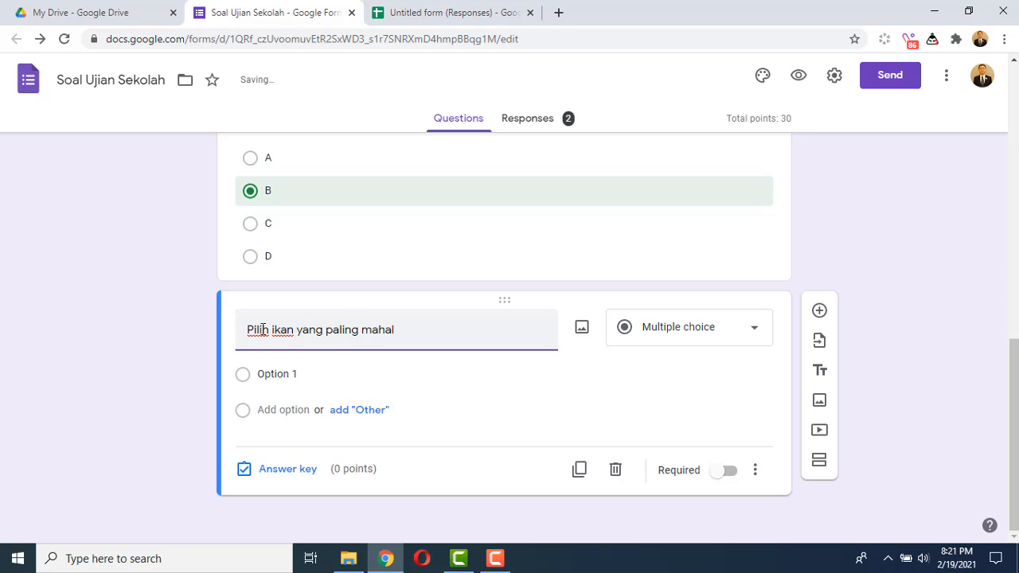
pyautogui.click(279, 374)
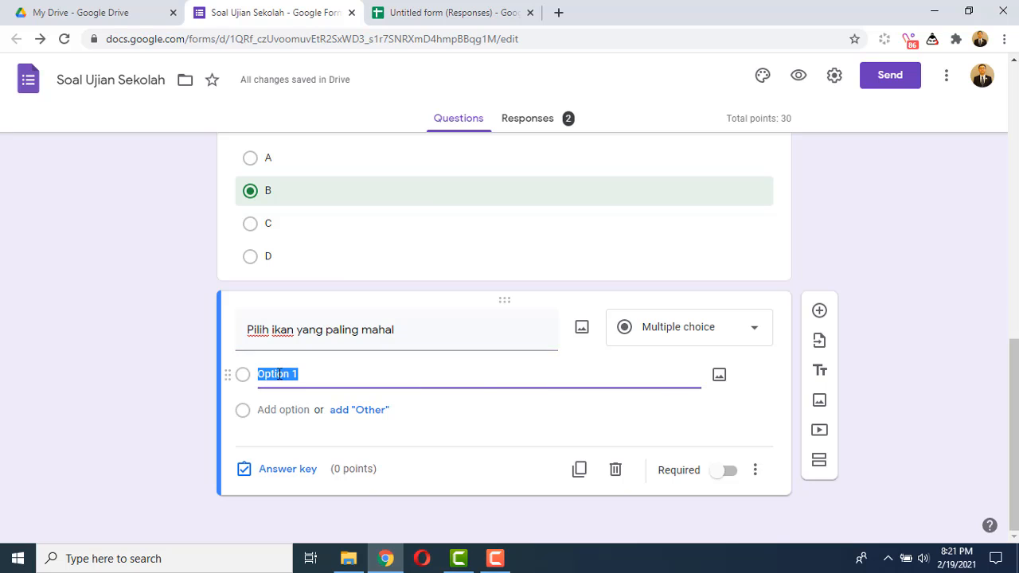
pyautogui.click(719, 376)
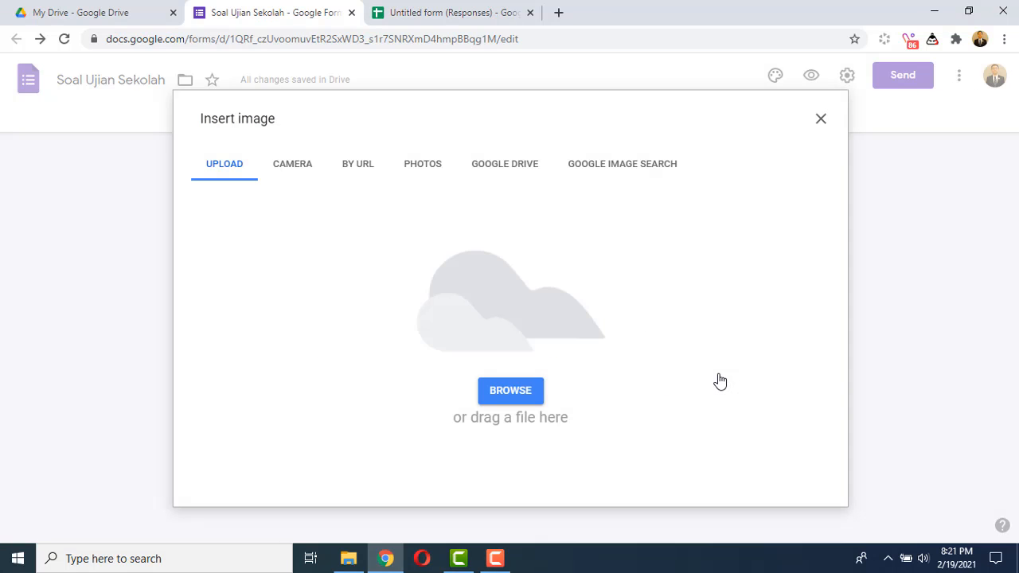
pyautogui.click(511, 391)
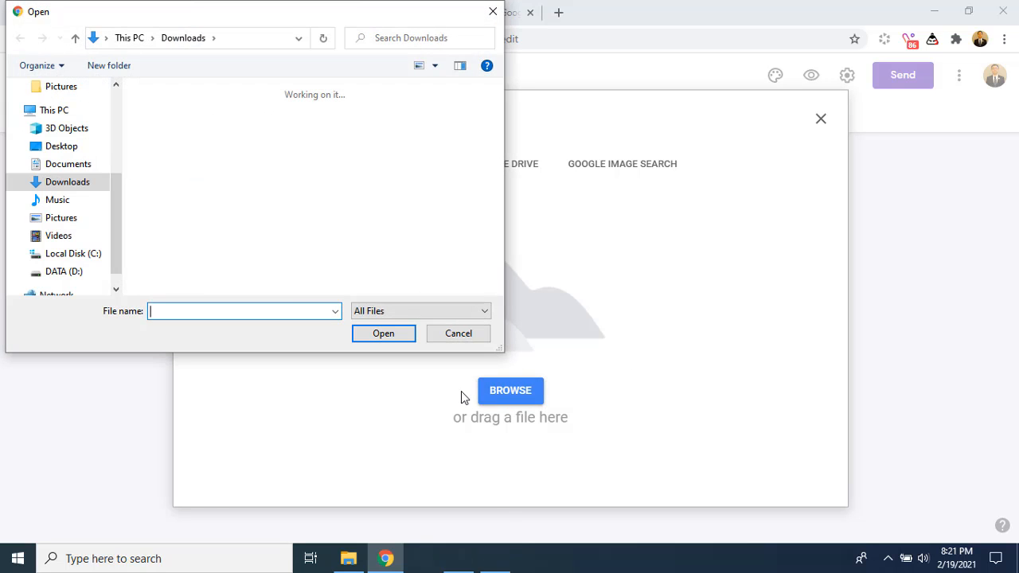
pyautogui.click(208, 171)
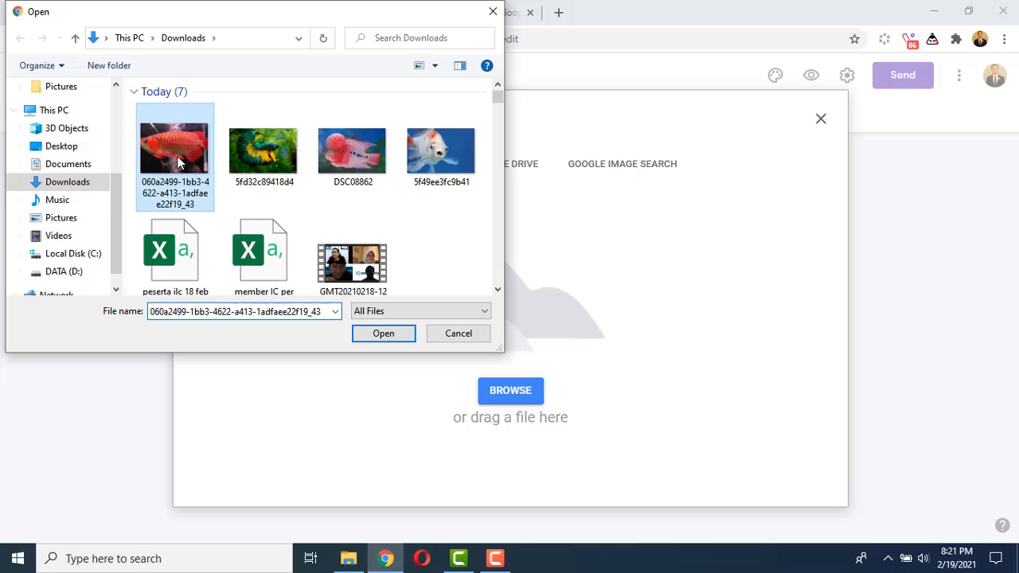
pyautogui.click(378, 333)
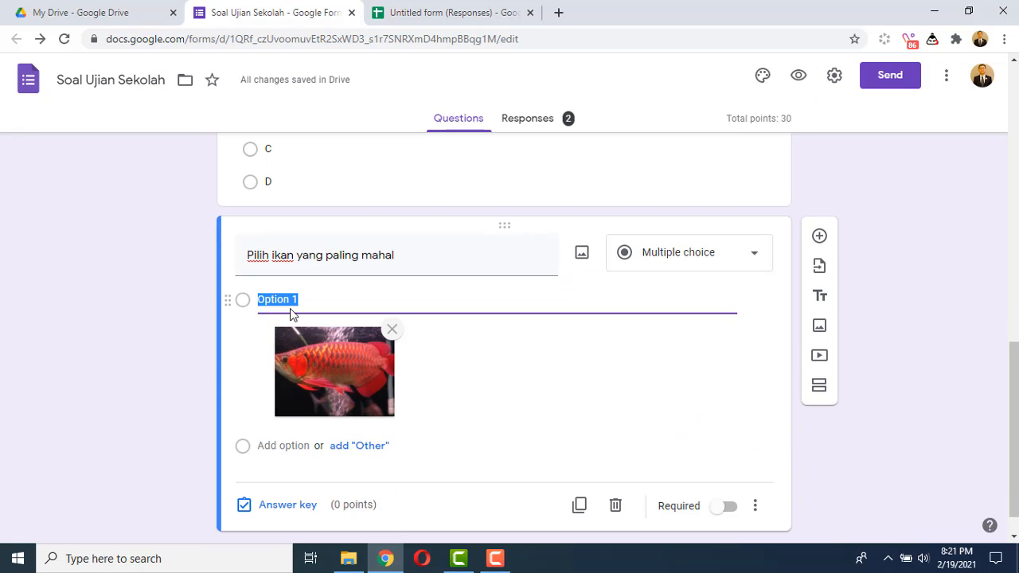
pyautogui.write('Arwarna')
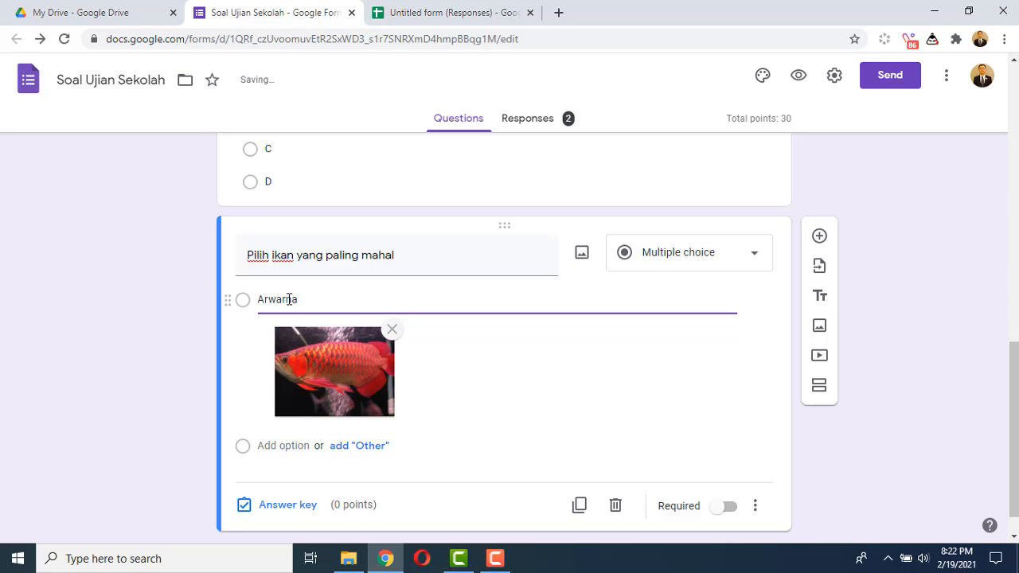
# Add a second option named "Ikan Mas" with the image 5f49ee3fc9b41 from Downloads.
pyautogui.click(286, 446)
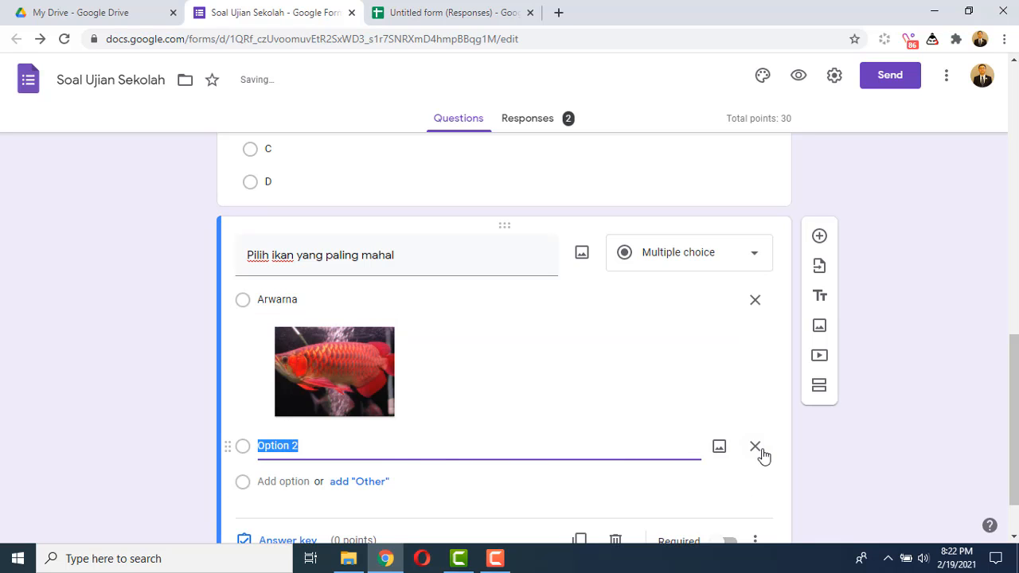
pyautogui.click(721, 450)
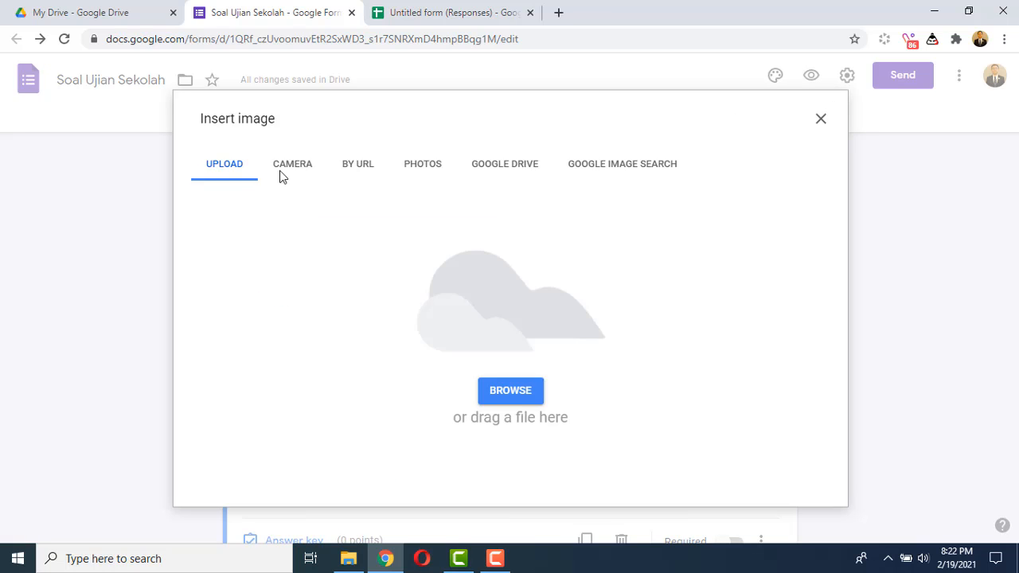
pyautogui.click(522, 398)
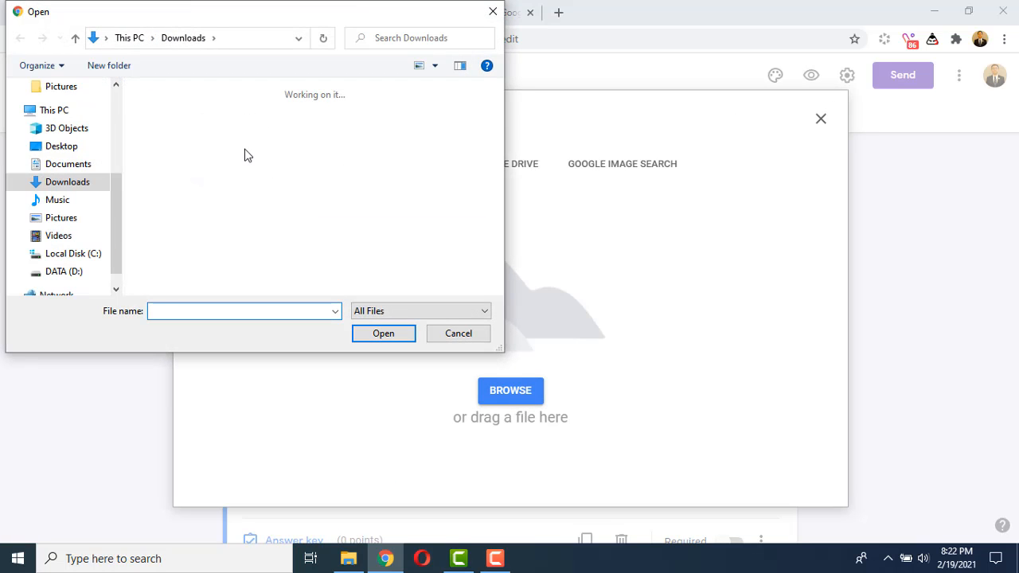
pyautogui.click(251, 151)
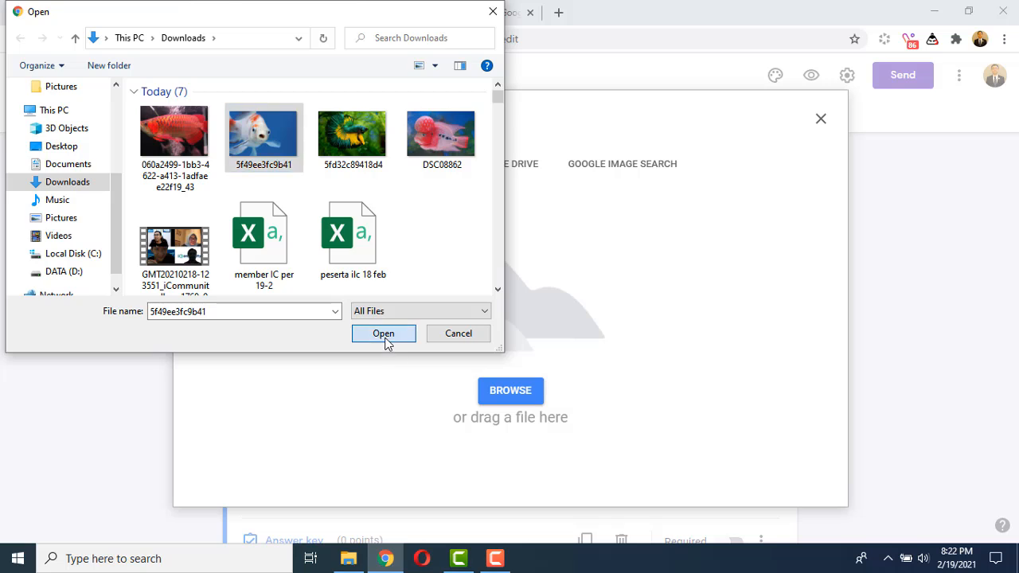
pyautogui.click(385, 337)
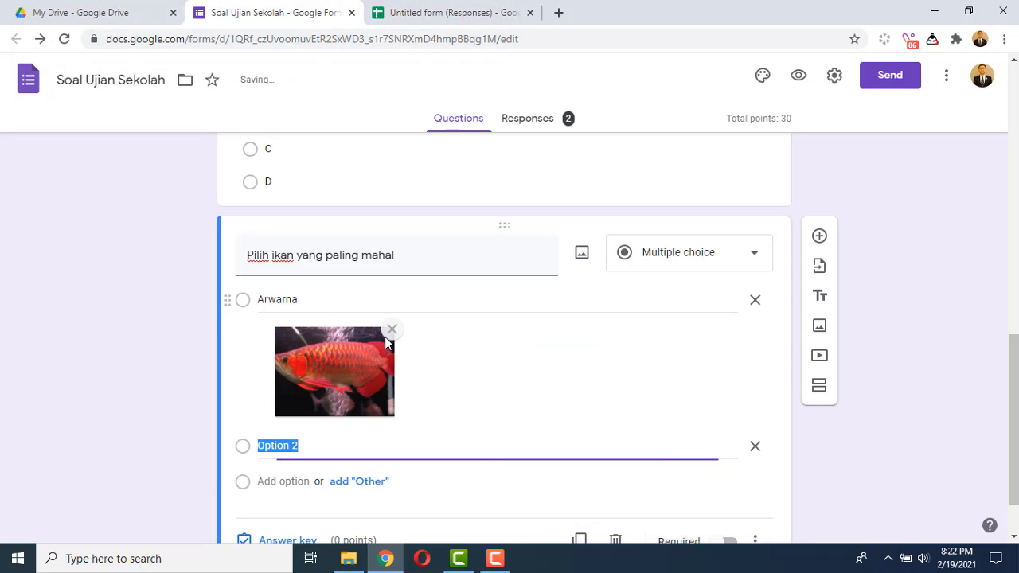
pyautogui.write('Ikan ')
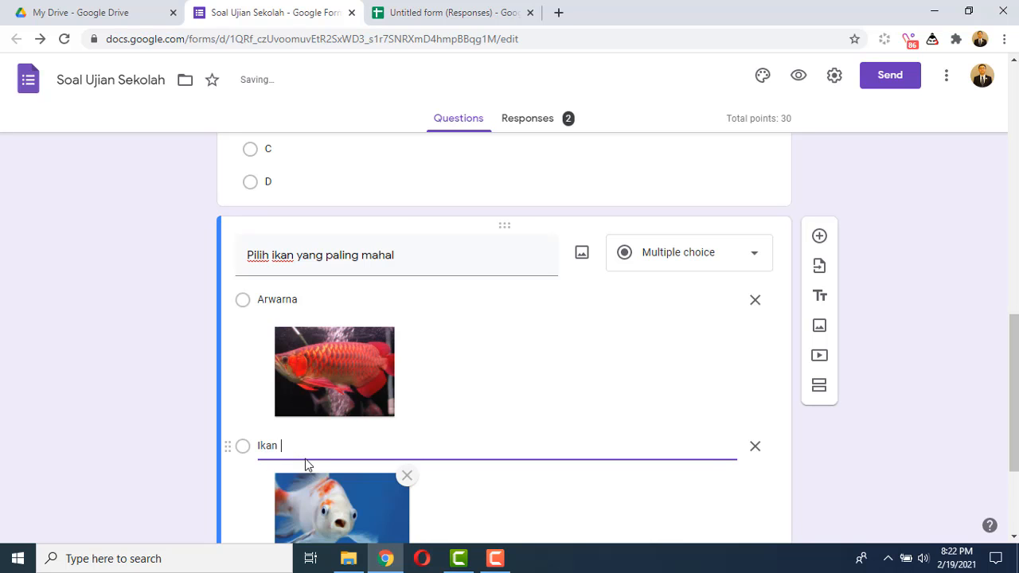
pyautogui.write('Mas')
# Add a third option to the fish question and insert the image DSC08862 from Downloads into it.
pyautogui.scroll(-2, 333, 433)
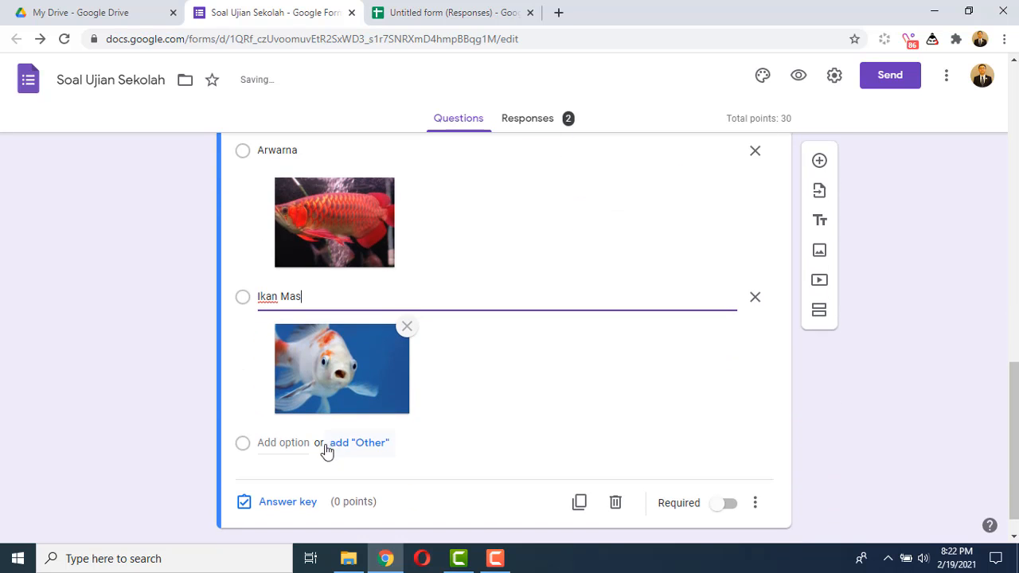
pyautogui.click(305, 443)
pyautogui.click(724, 452)
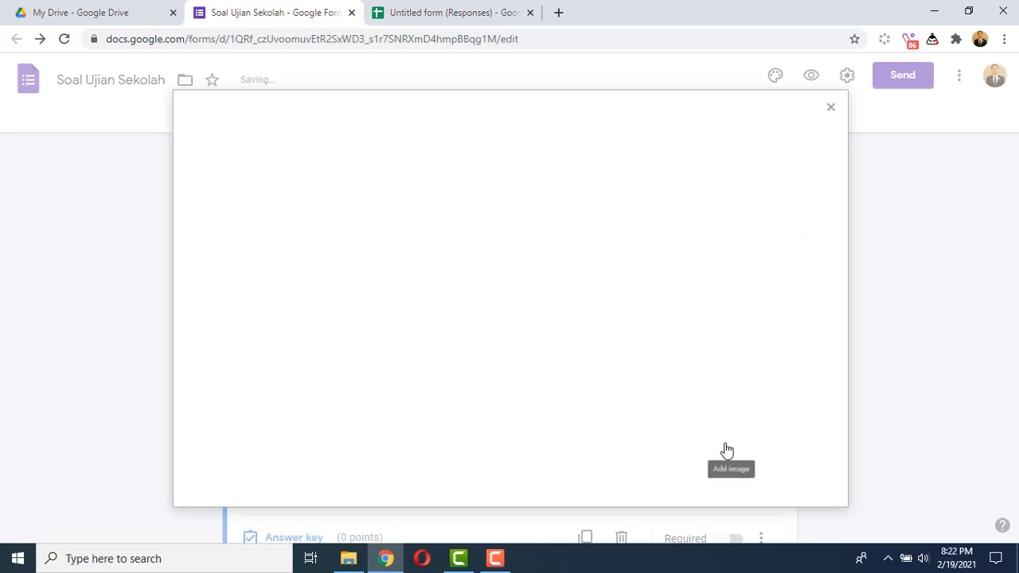
pyautogui.click(519, 390)
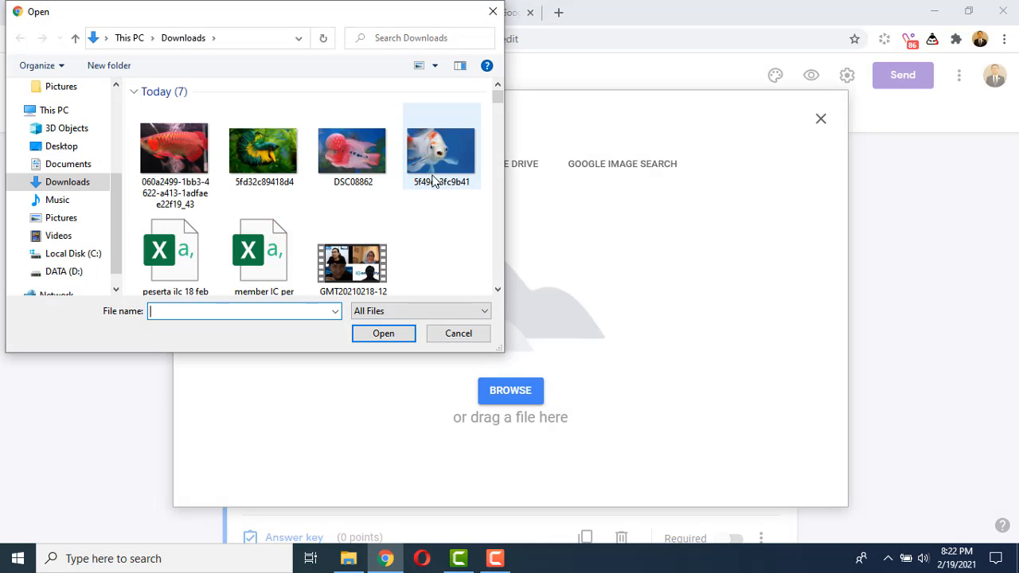
pyautogui.click(350, 171)
pyautogui.click(383, 333)
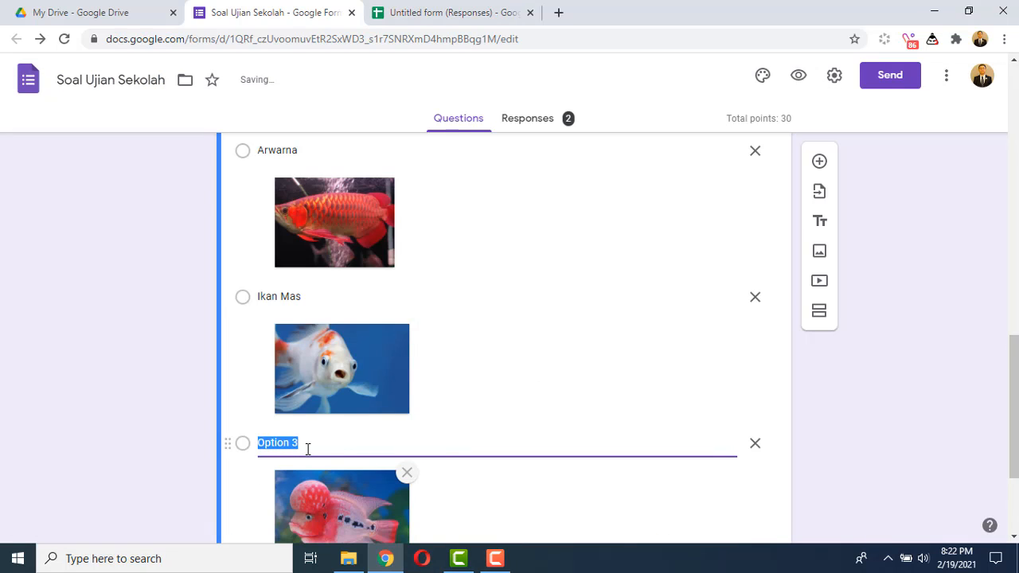
# Name the third fish option "Lou Han" and add a fourth option "Cupang" with the image 5fd32c89418d4 from Downloads.
pyautogui.write('Lou ')
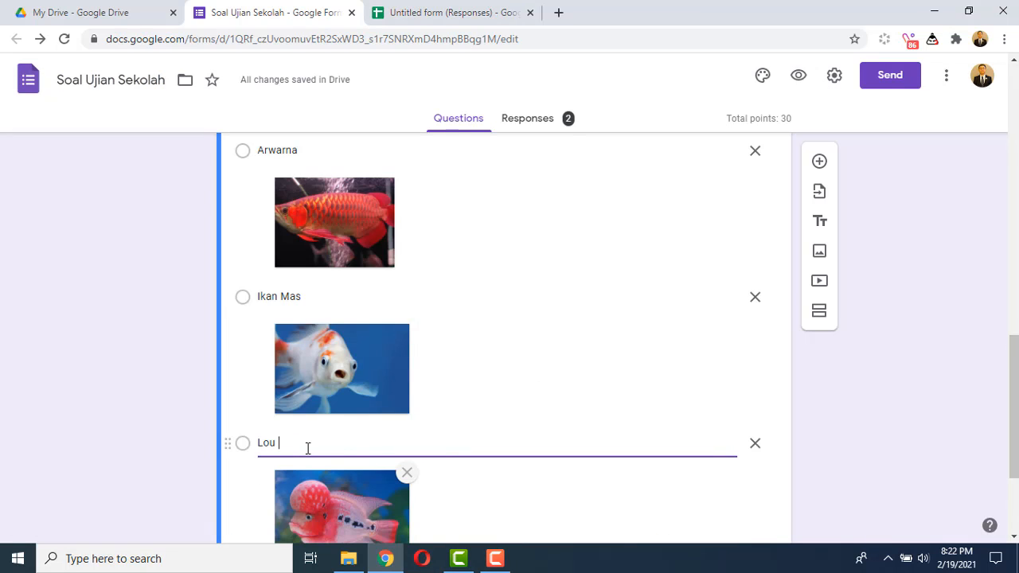
pyautogui.write('Han')
pyautogui.scroll(-2, 302, 448)
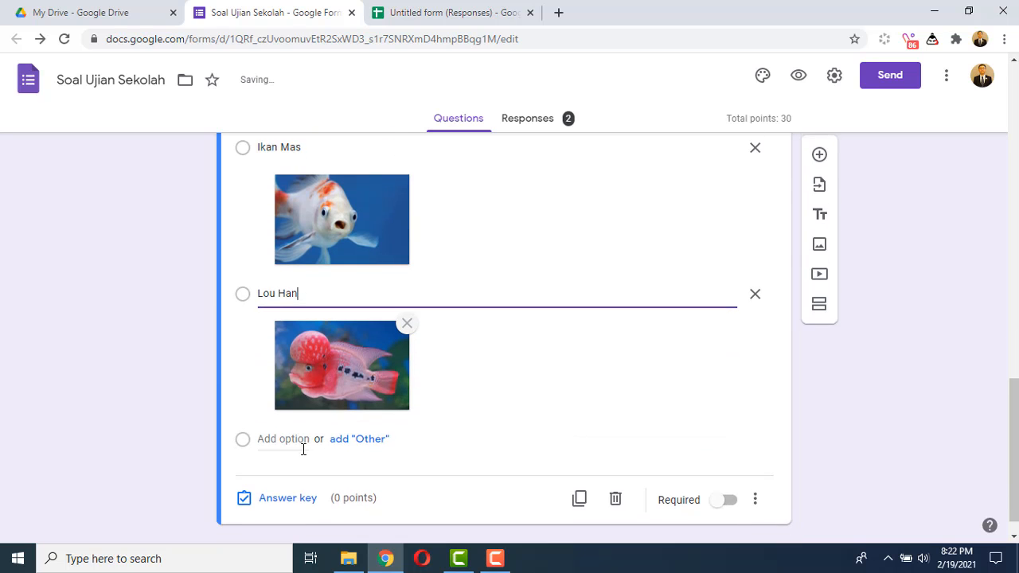
pyautogui.click(279, 412)
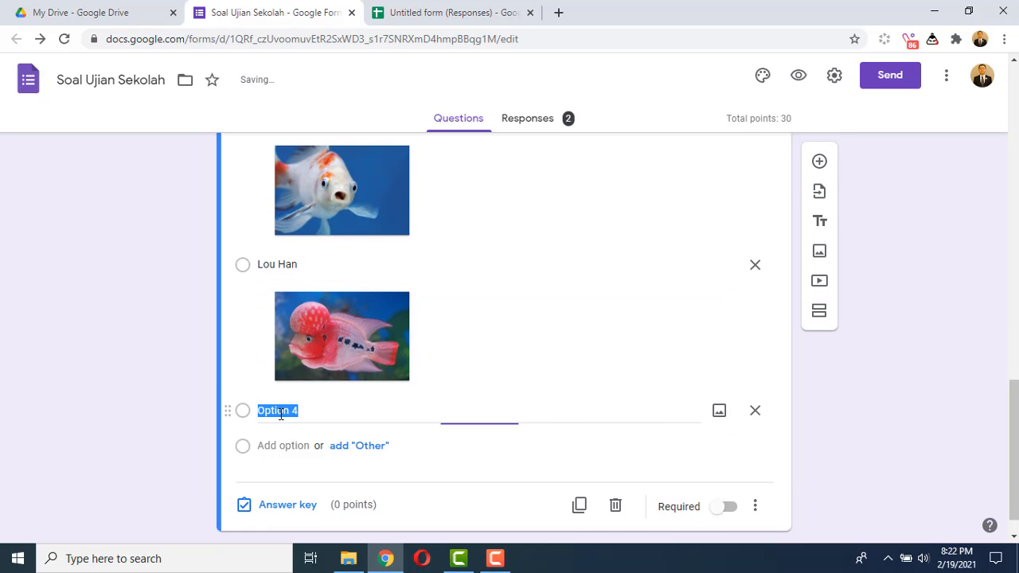
pyautogui.click(719, 410)
pyautogui.click(511, 390)
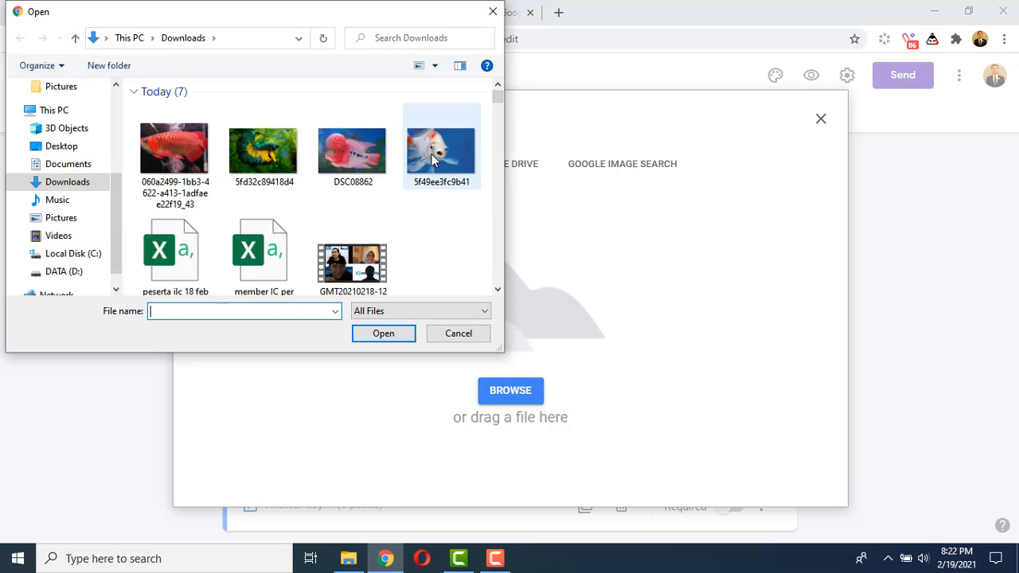
pyautogui.click(262, 160)
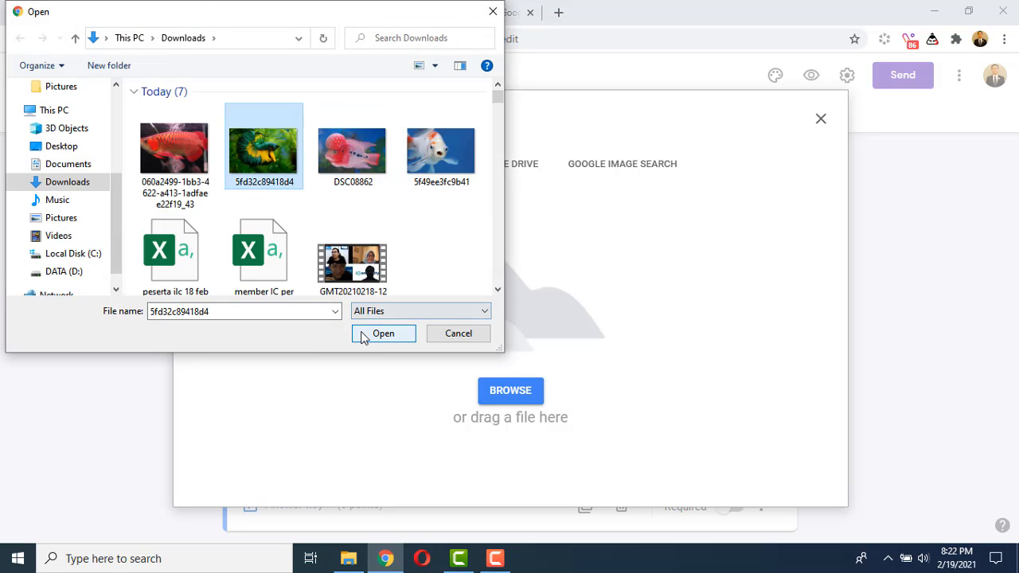
pyautogui.click(365, 334)
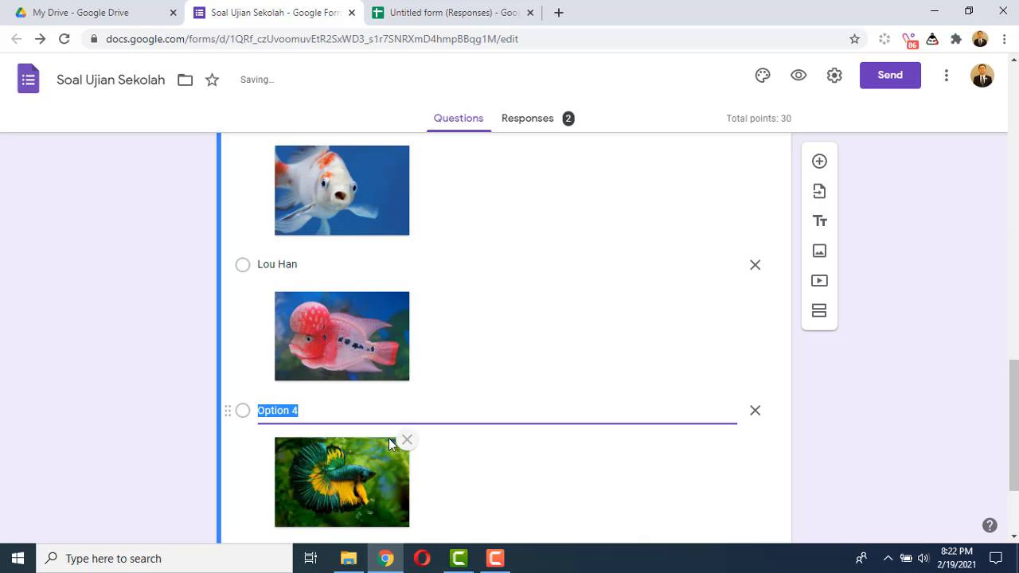
pyautogui.write('Cupang')
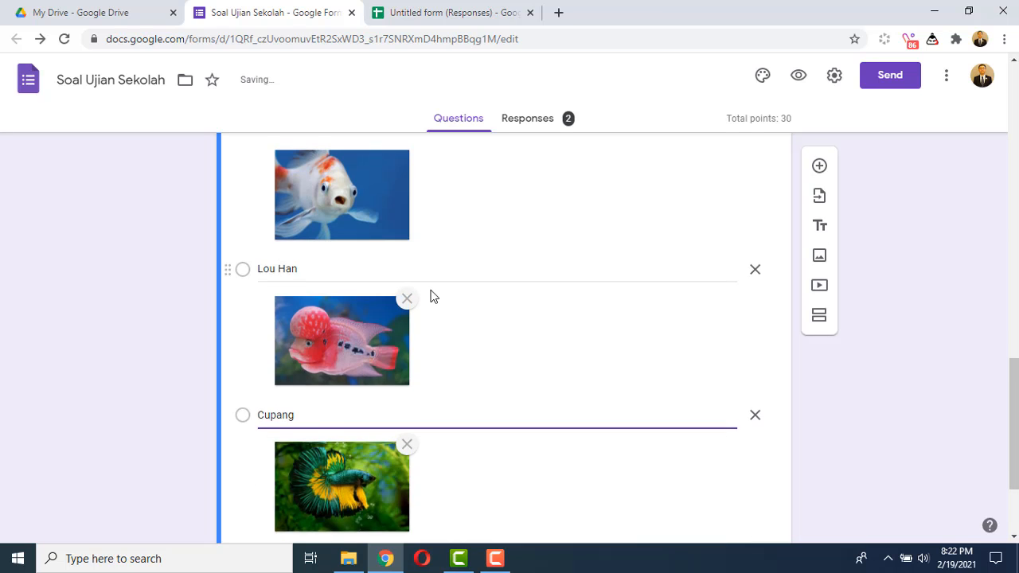
# Set "Arwarna" as the correct answer to the fish question, worth 10 points.
pyautogui.scroll(2, 373, 209)
pyautogui.scroll(-4, 409, 232)
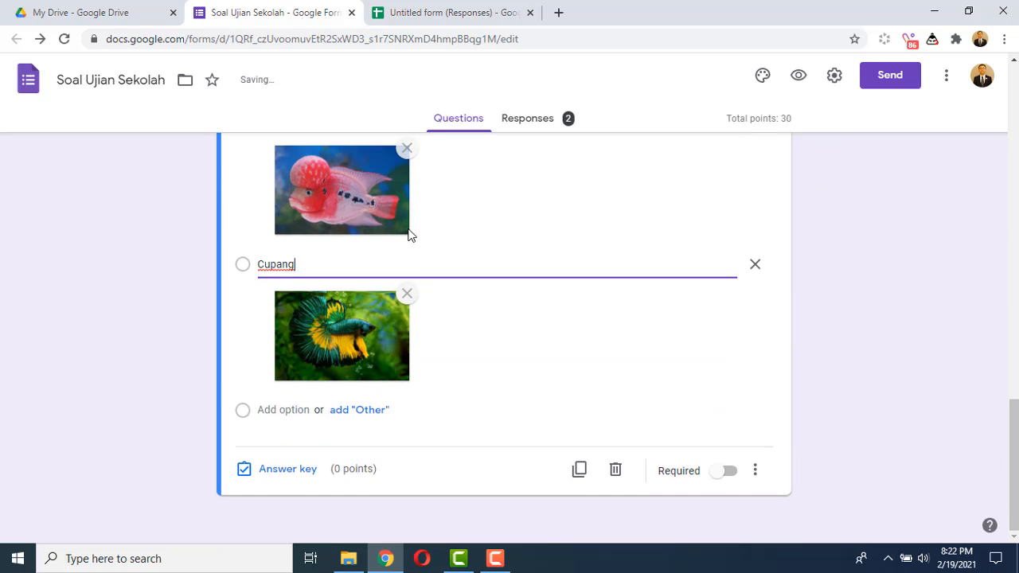
pyautogui.click(287, 472)
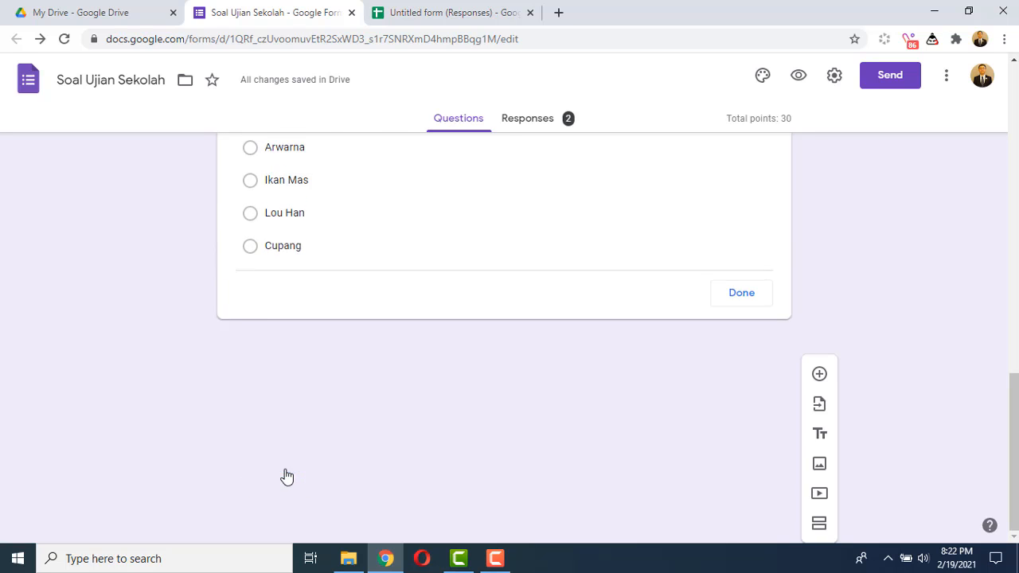
pyautogui.scroll(-1, 388, 373)
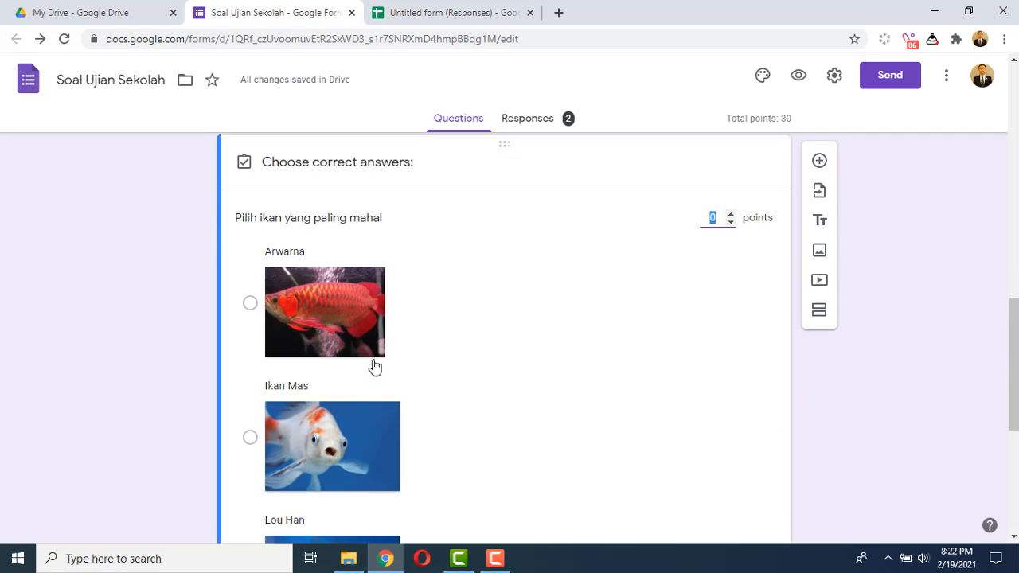
pyautogui.click(282, 306)
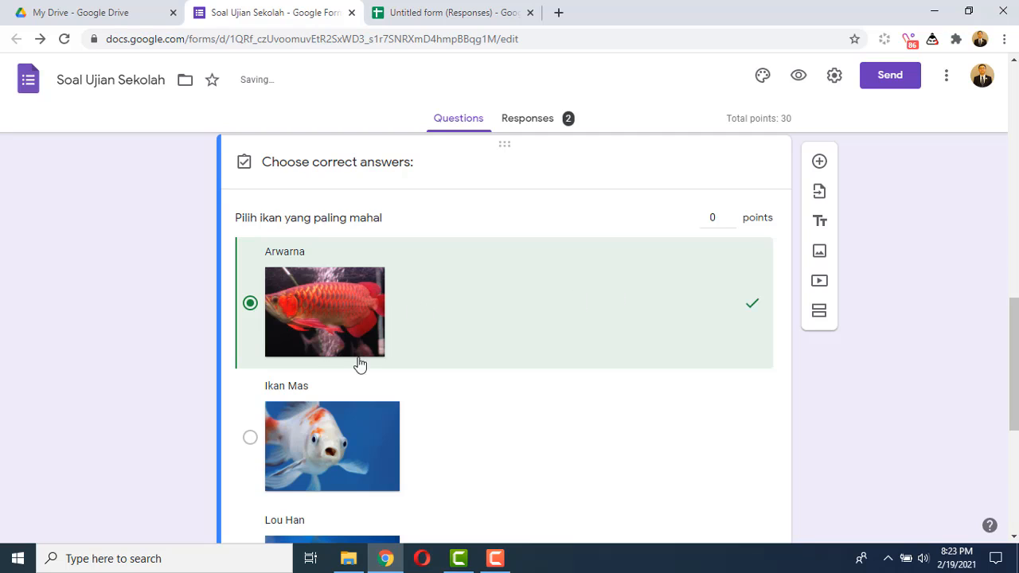
pyautogui.click(711, 217)
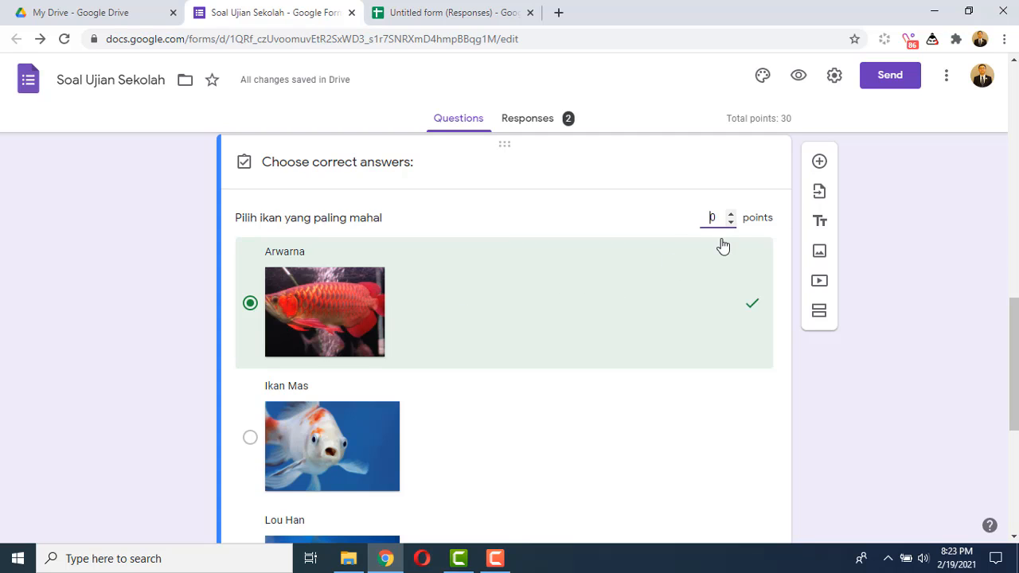
pyautogui.write('10')
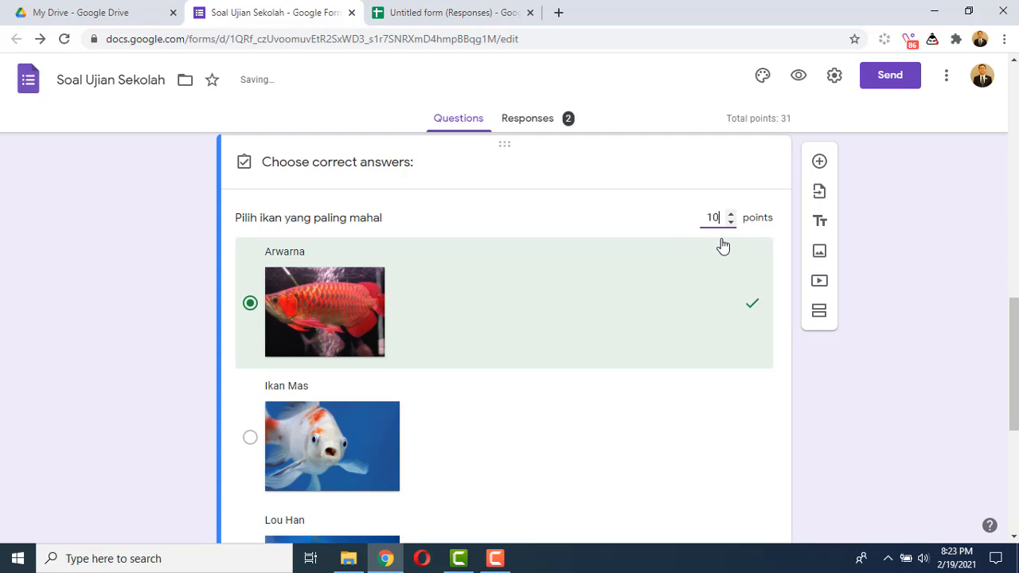
pyautogui.scroll(-5, 728, 359)
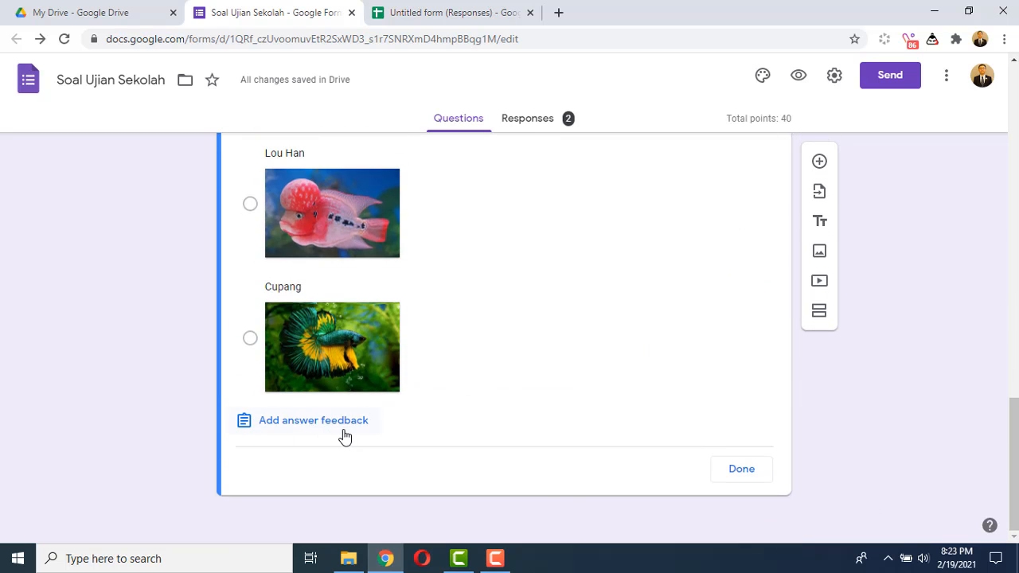
pyautogui.click(741, 472)
# Check the fish question's options and make the question required.
pyautogui.scroll(-5, 550, 393)
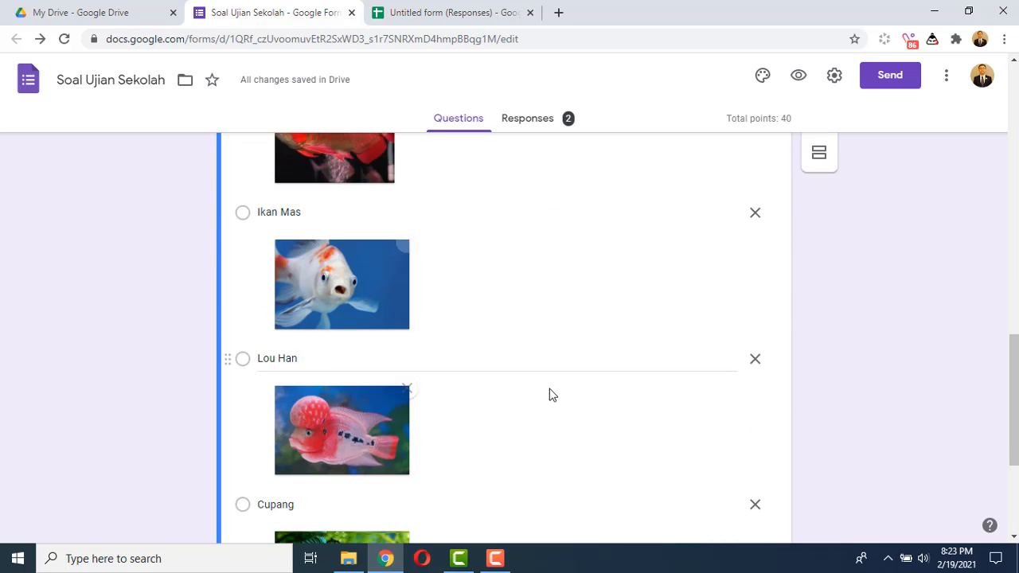
pyautogui.scroll(-1, 549, 393)
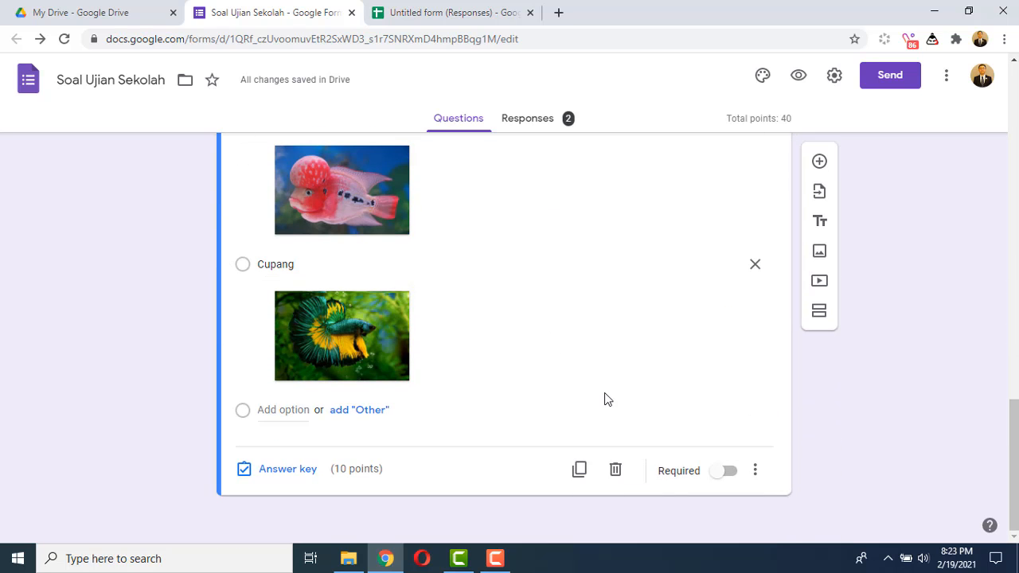
pyautogui.scroll(5, 603, 398)
pyautogui.scroll(-5, 604, 400)
pyautogui.click(728, 474)
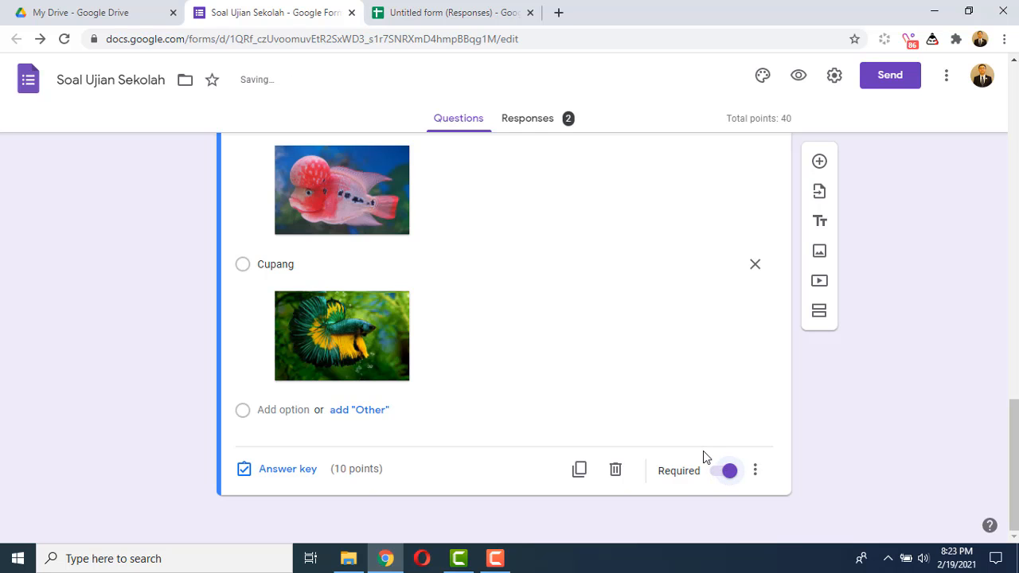
# Check the answer key and feedback of Pertanyaan 3 and make that question required.
pyautogui.scroll(7, 703, 451)
pyautogui.scroll(3, 703, 451)
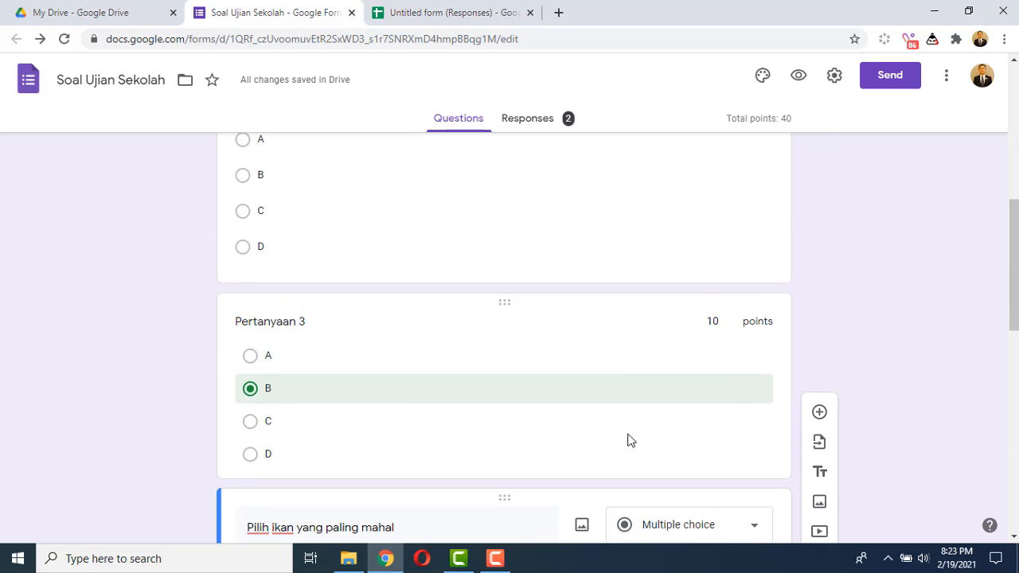
pyautogui.click(565, 307)
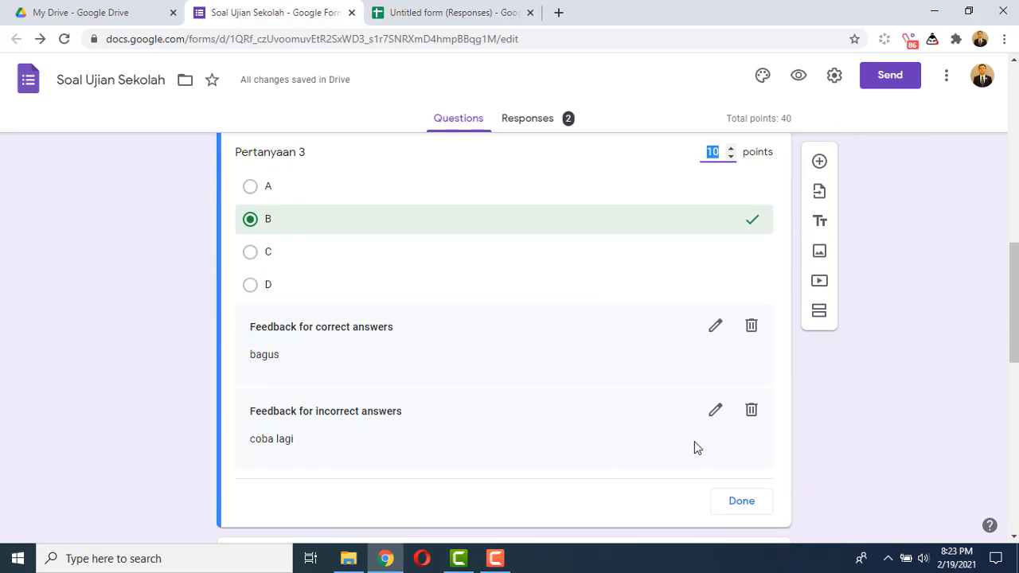
pyautogui.scroll(-1, 694, 442)
pyautogui.scroll(1, 572, 401)
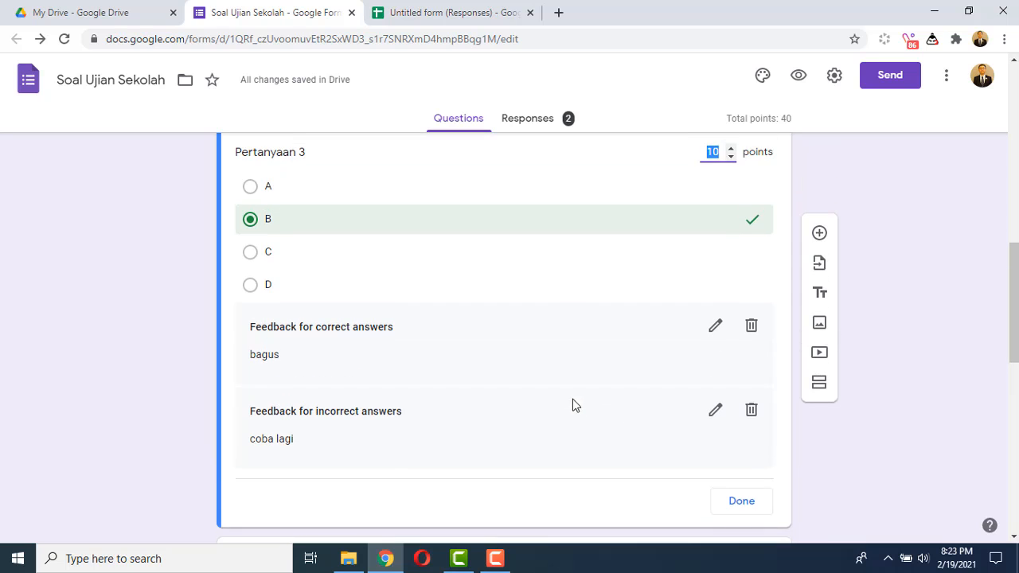
pyautogui.click(741, 500)
pyautogui.click(727, 358)
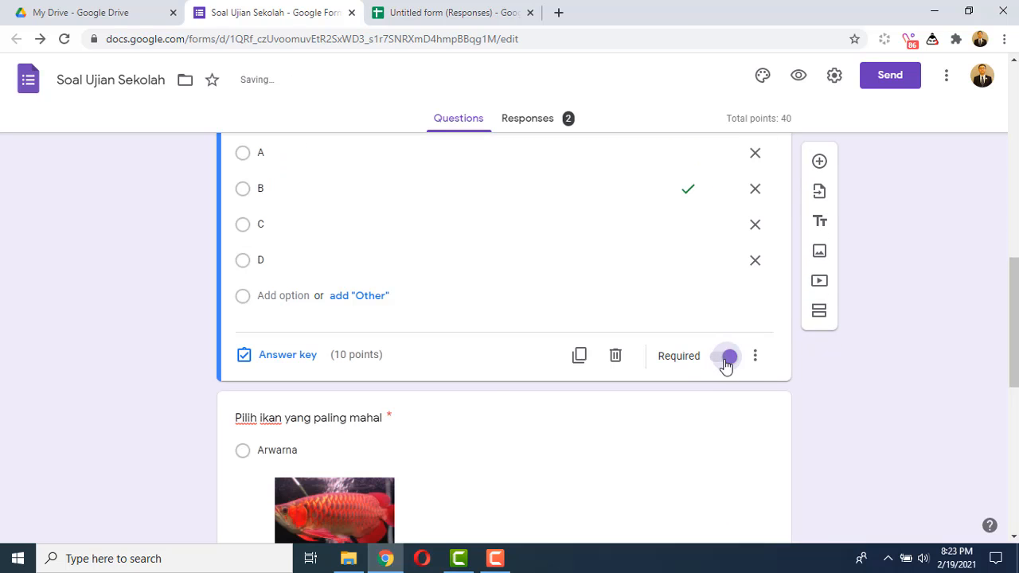
# Preview the form and look through all its questions, including the fish image options.
pyautogui.scroll(-3, 745, 373)
pyautogui.scroll(12, 745, 380)
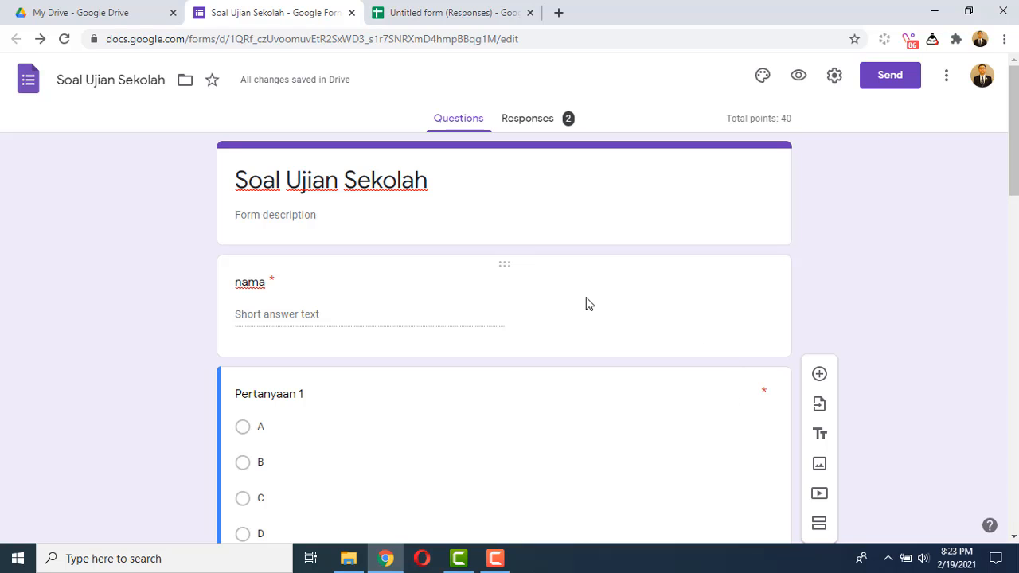
pyautogui.click(798, 81)
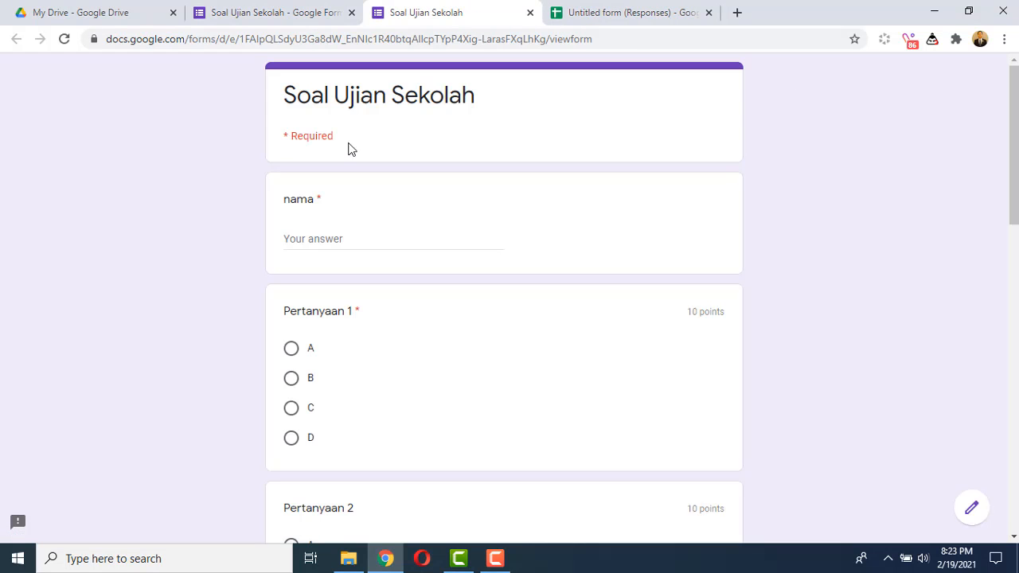
pyautogui.scroll(-4, 314, 223)
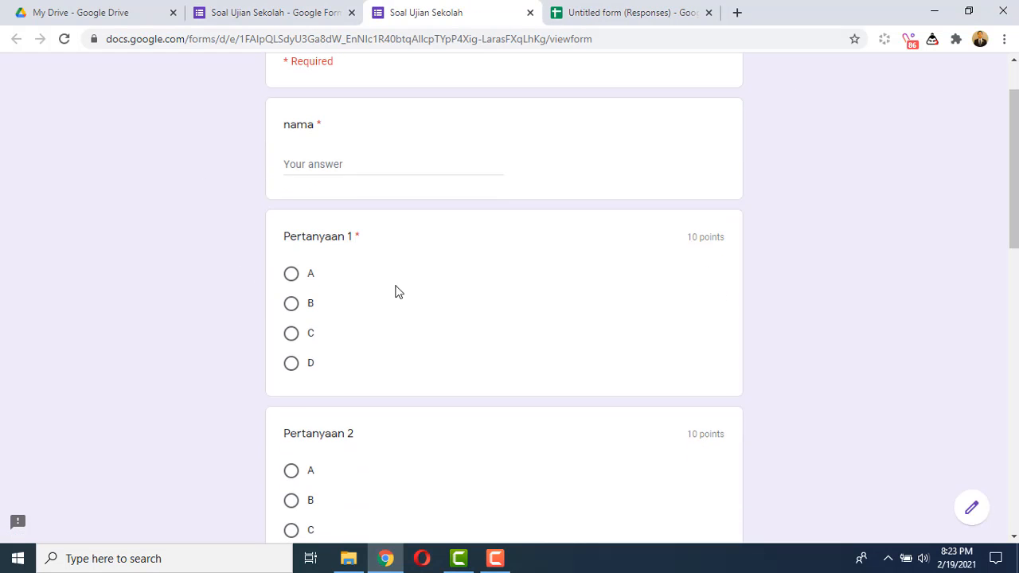
pyautogui.scroll(-6, 355, 310)
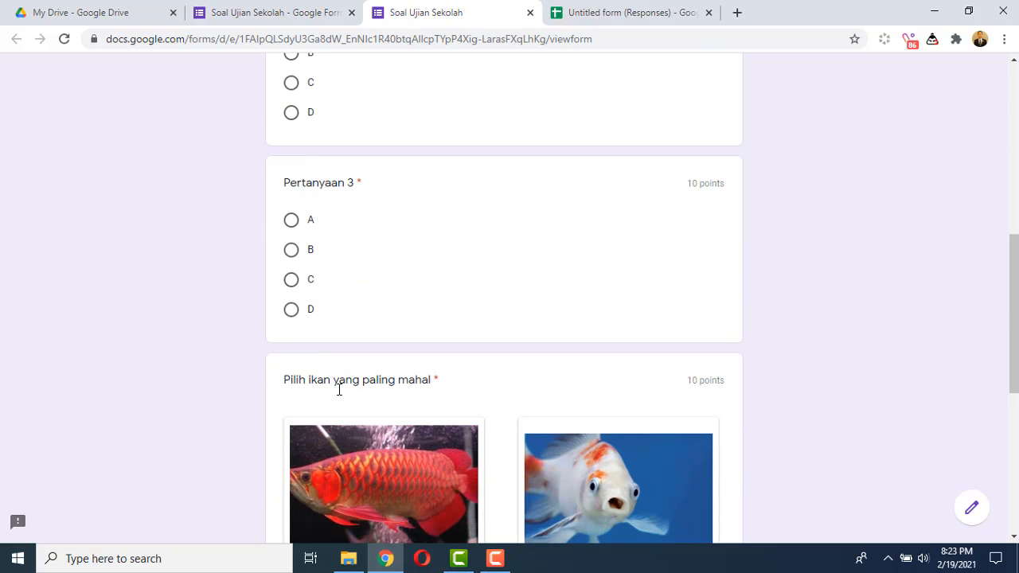
pyautogui.scroll(-2, 373, 347)
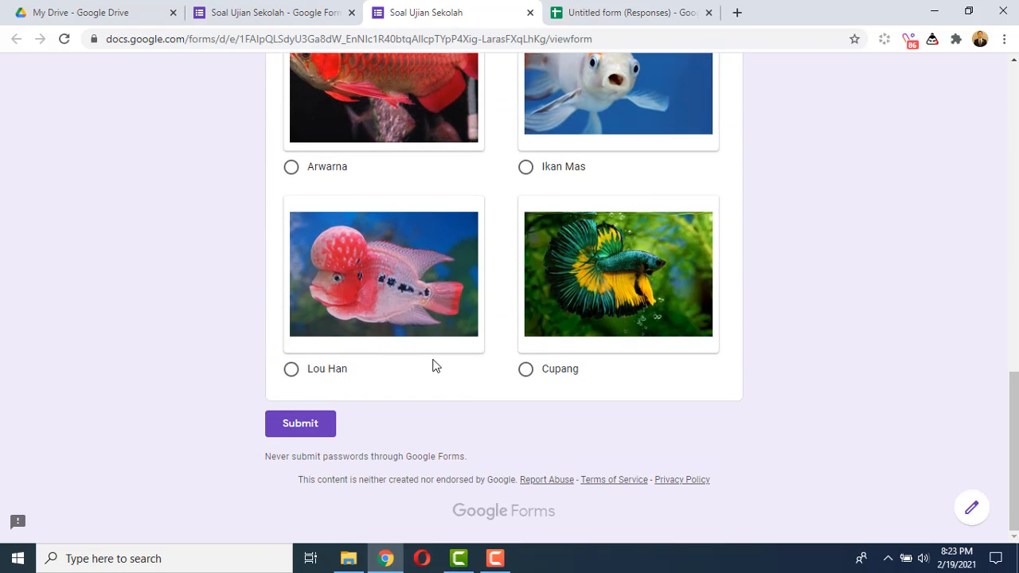
pyautogui.scroll(12, 434, 365)
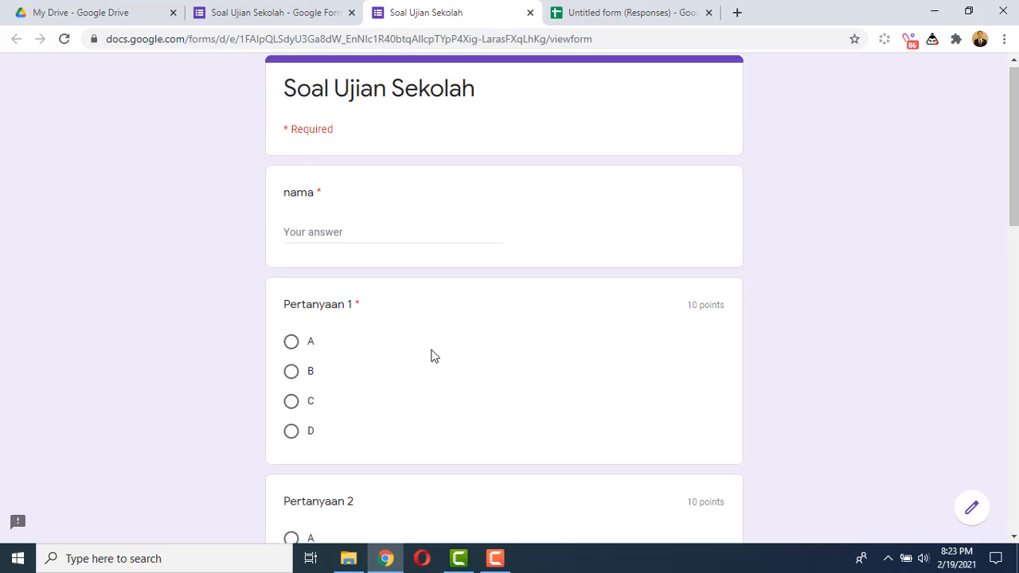
# Enter the respondent's name, answer A for Pertanyaan 1, C for Pertanyaan 2 and "Arwarna" for the fish question, leaving Pertanyaan 3 blank.
pyautogui.click(322, 238)
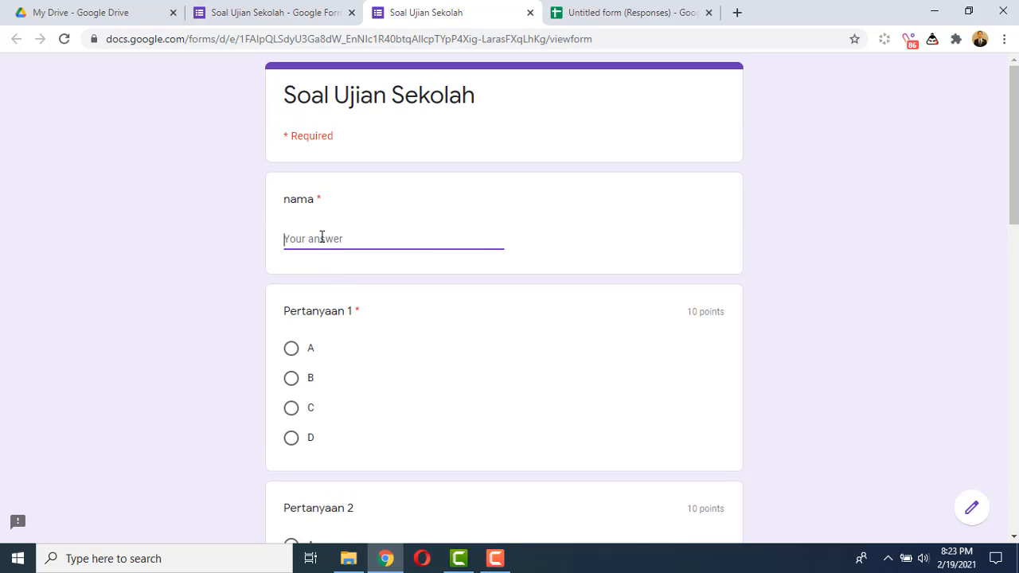
pyautogui.write('Juanda')
pyautogui.click(292, 349)
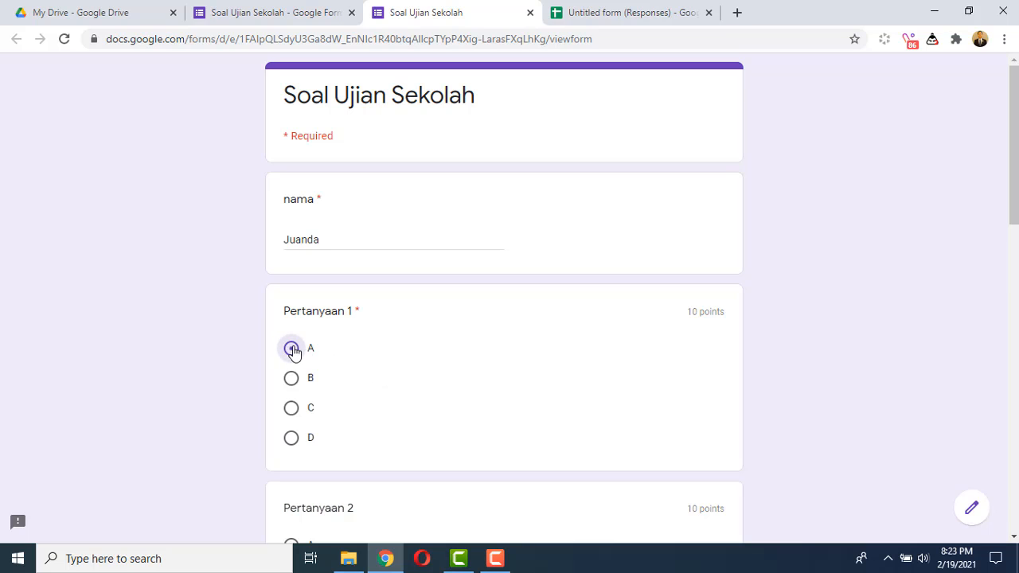
pyautogui.scroll(-2, 356, 339)
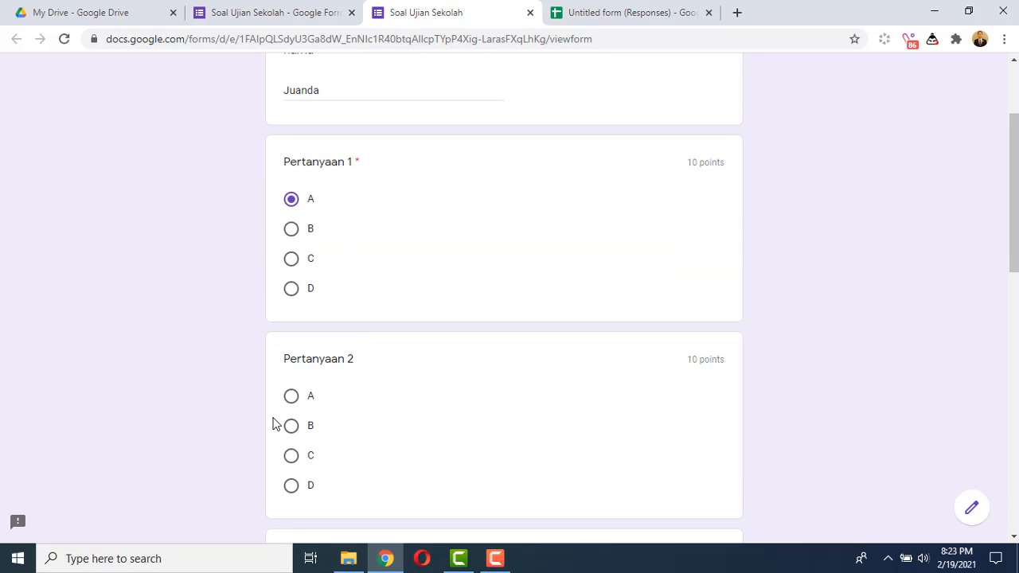
pyautogui.click(293, 461)
pyautogui.scroll(-4, 355, 409)
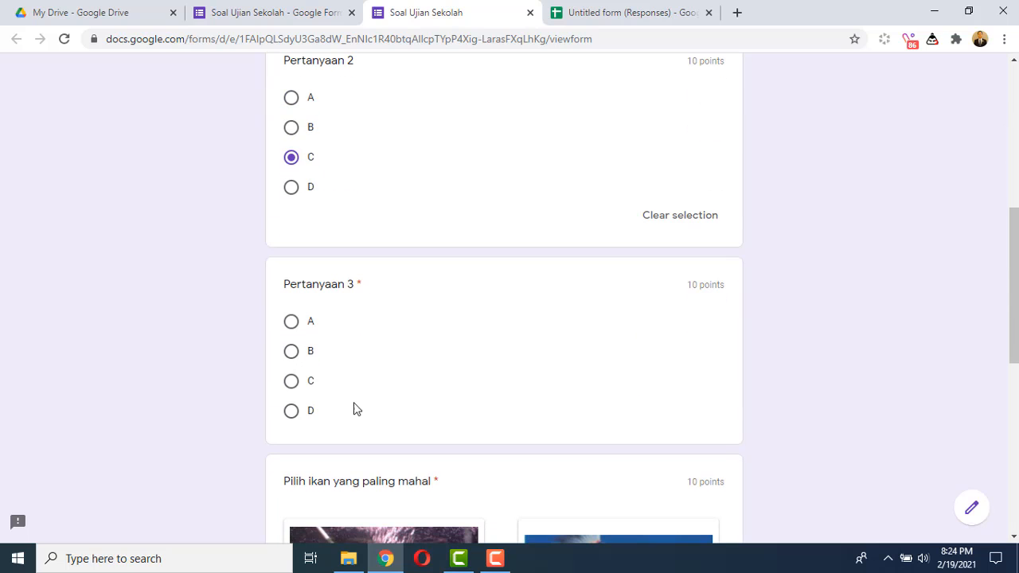
pyautogui.scroll(-4, 318, 371)
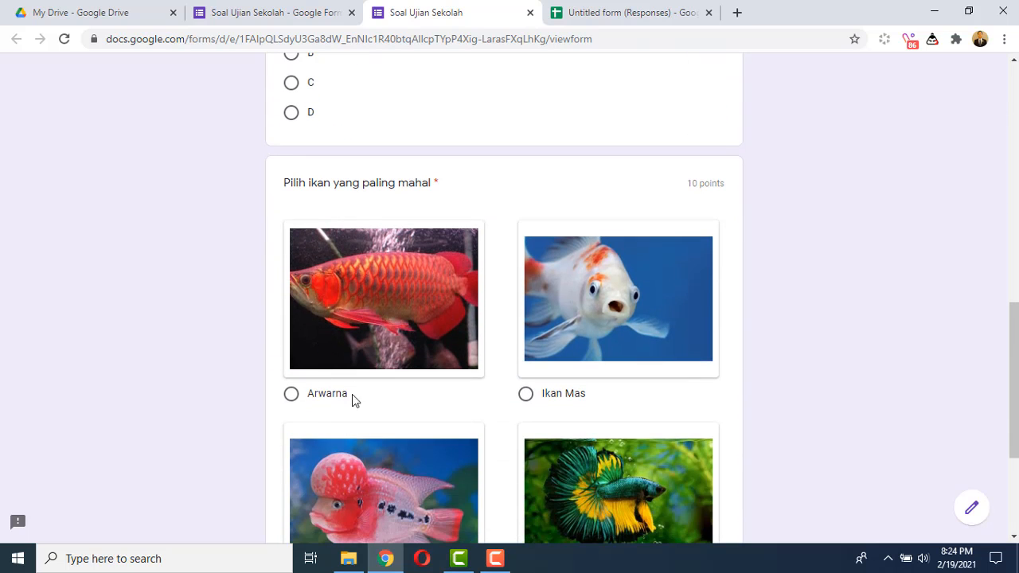
pyautogui.click(291, 395)
# Try to submit the form with Pertanyaan 3 unanswered and review the answers to the questions above it.
pyautogui.scroll(-3, 311, 446)
pyautogui.click(306, 426)
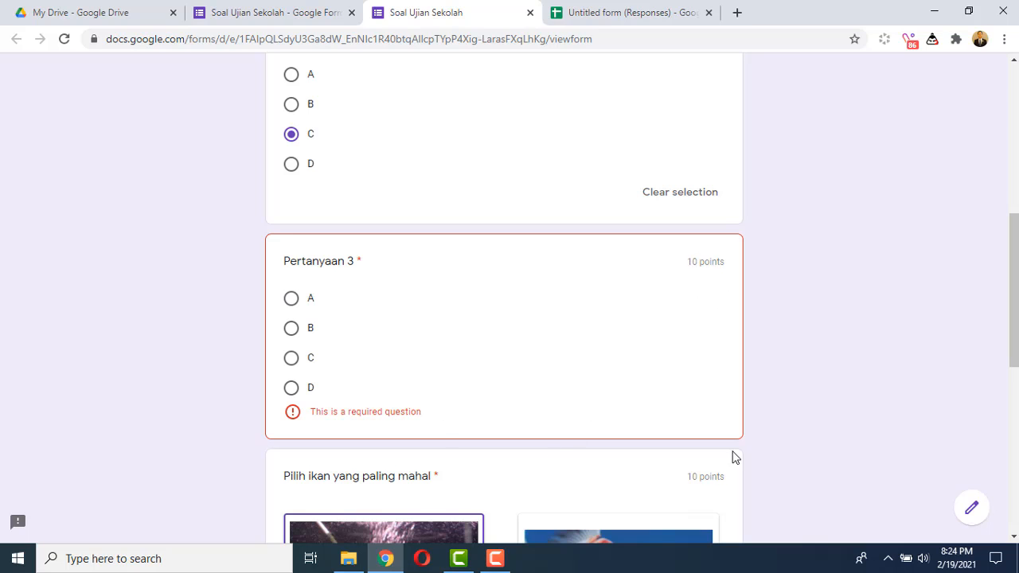
pyautogui.scroll(3, 685, 296)
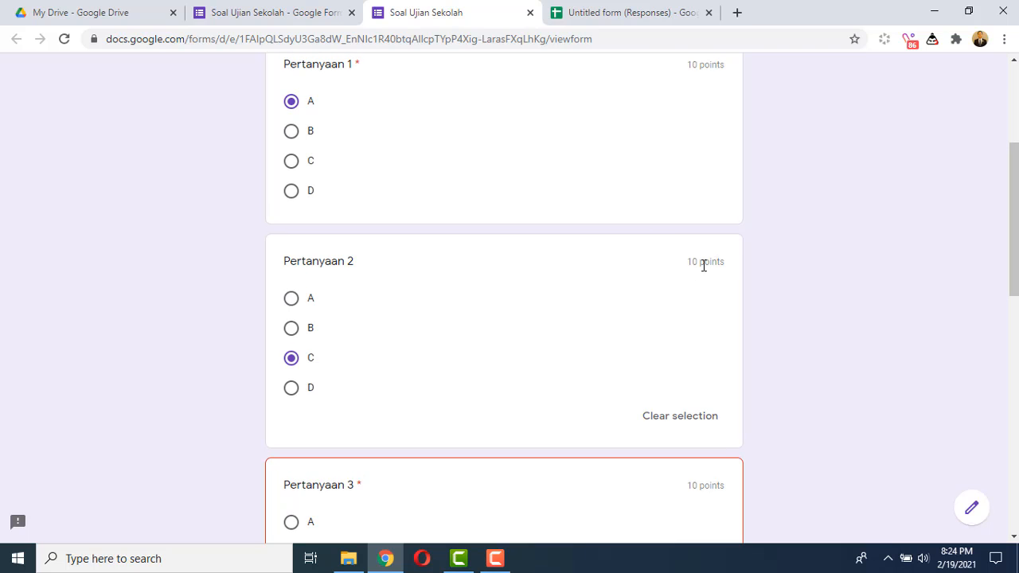
pyautogui.scroll(3, 686, 160)
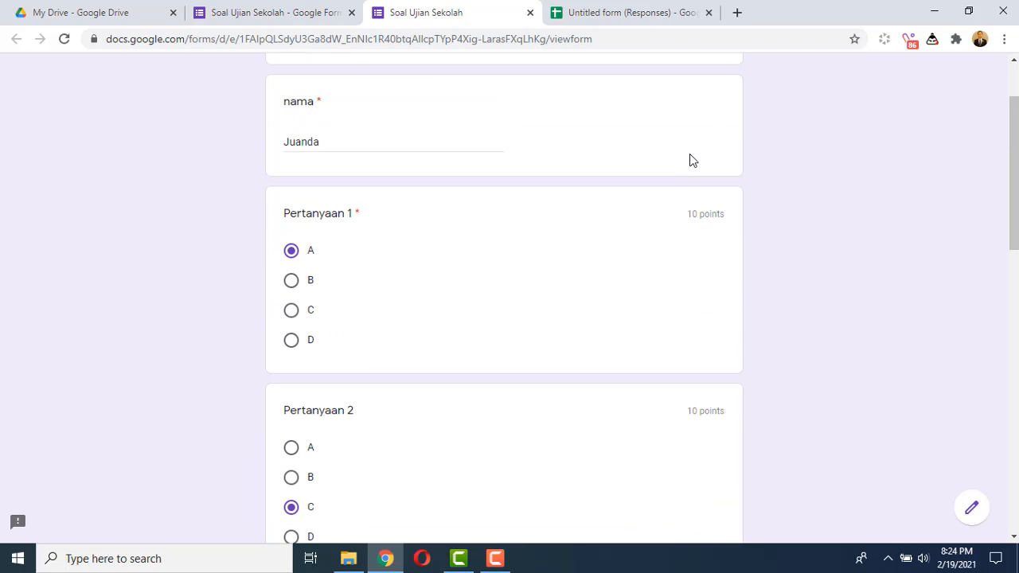
# Answer Pertanyaan 3 with C and submit the completed quiz form.
pyautogui.scroll(-7, 691, 164)
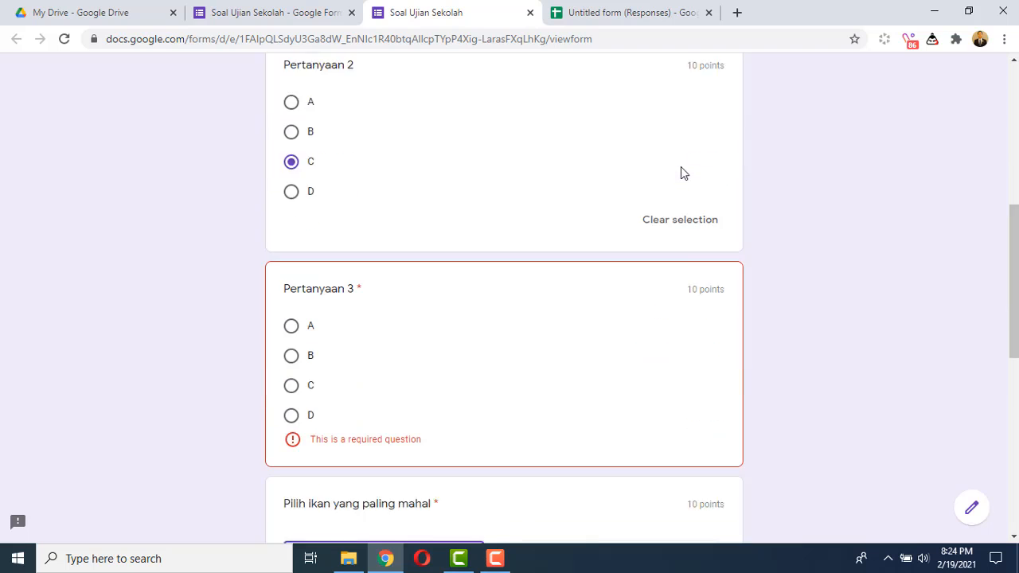
pyautogui.click(290, 233)
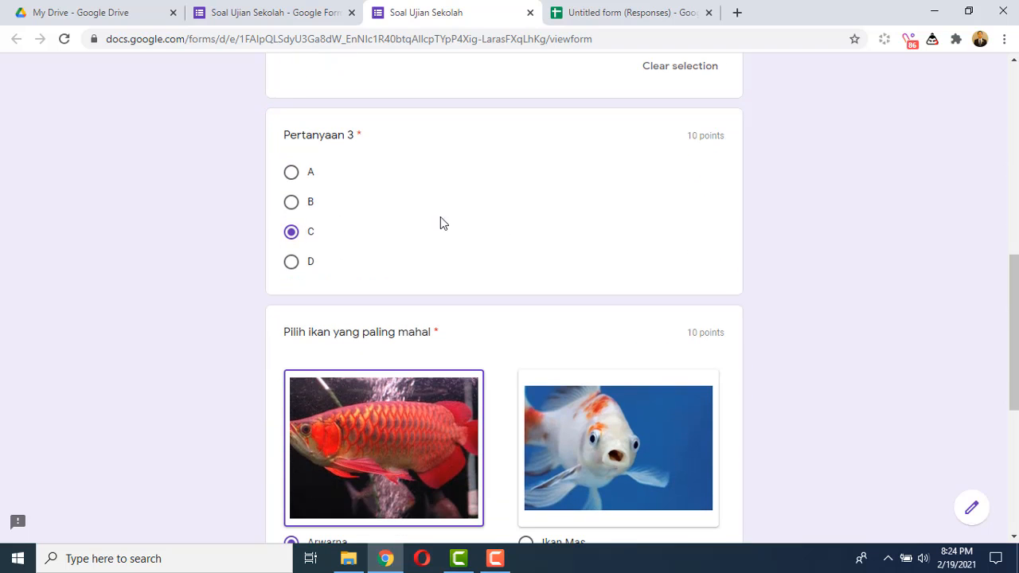
pyautogui.scroll(5, 468, 233)
pyautogui.scroll(-9, 468, 233)
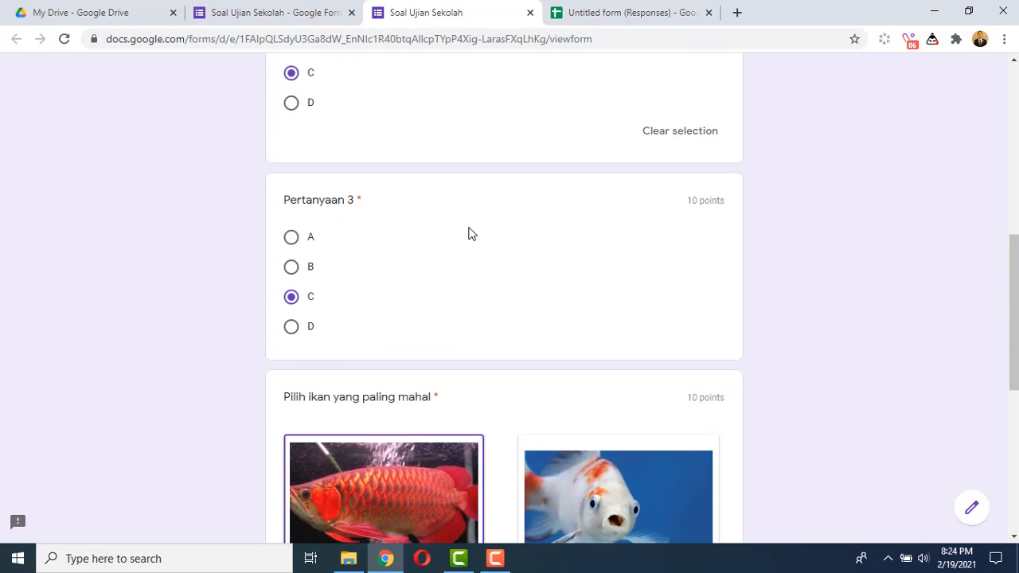
pyautogui.scroll(-1, 468, 233)
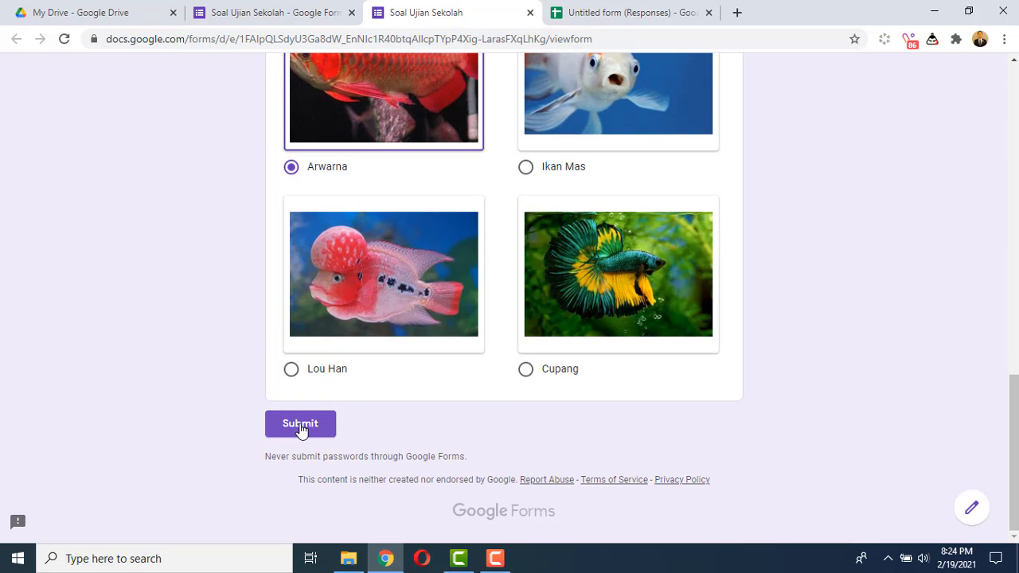
pyautogui.click(300, 426)
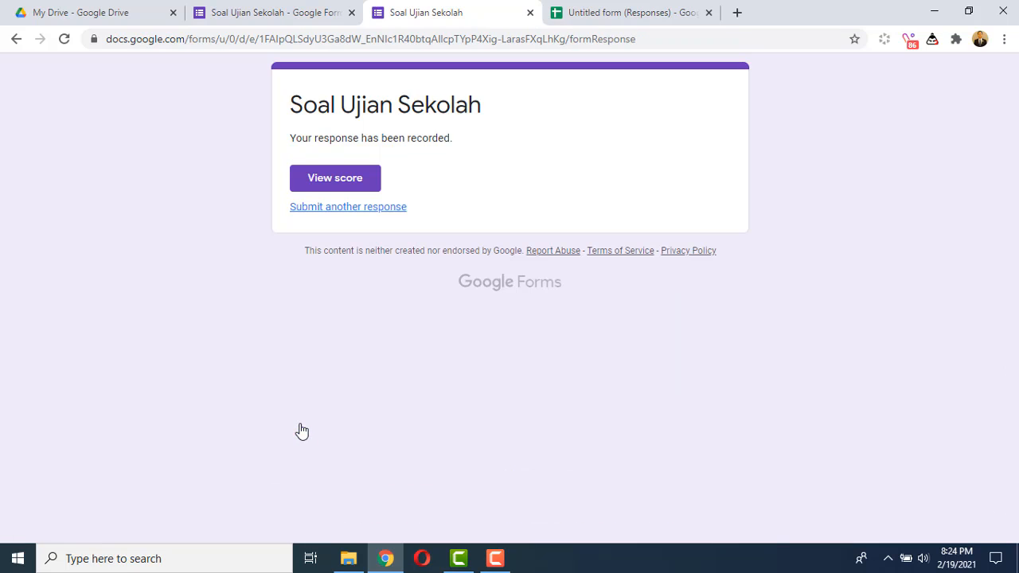
# View the score of the submitted response and review the points, correct answers and feedback for every question.
pyautogui.click(353, 182)
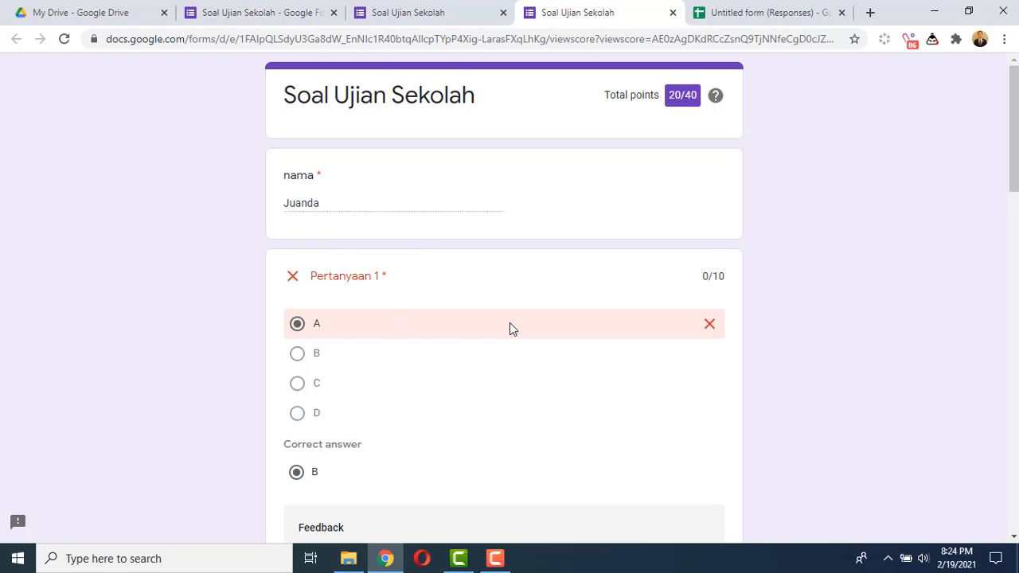
pyautogui.scroll(-1, 316, 337)
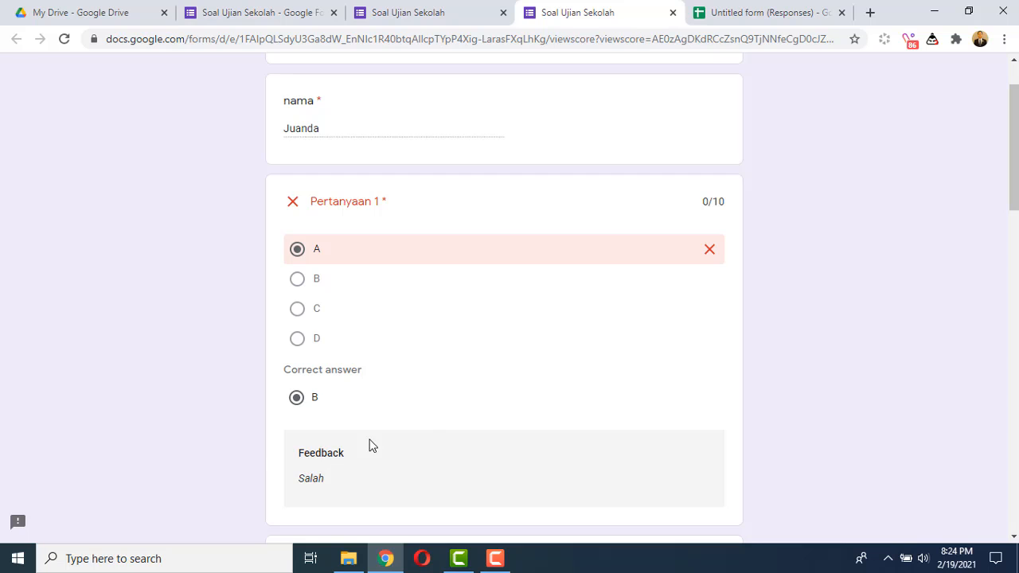
pyautogui.scroll(-3, 310, 414)
pyautogui.scroll(-2, 337, 357)
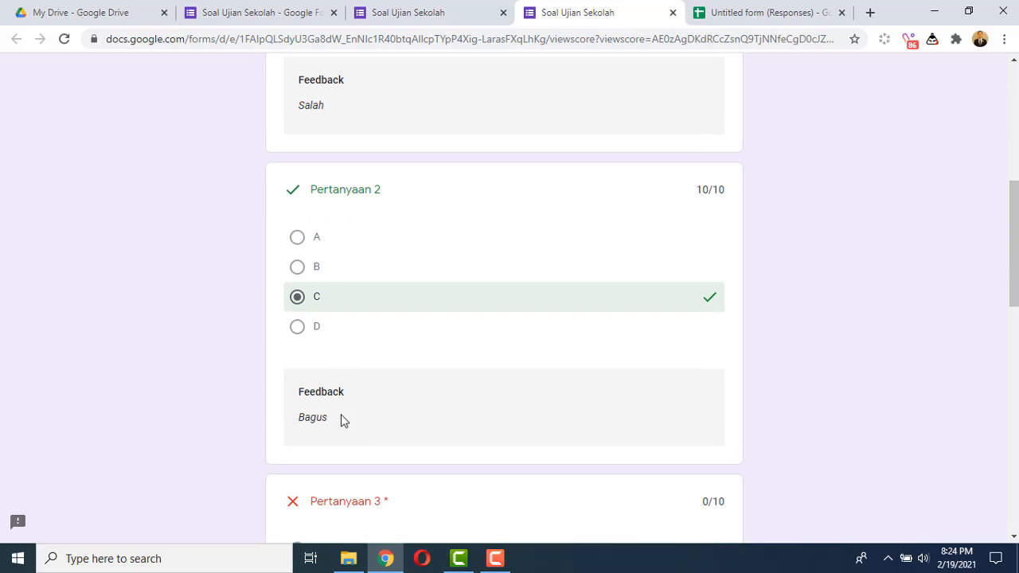
pyautogui.scroll(-2, 325, 426)
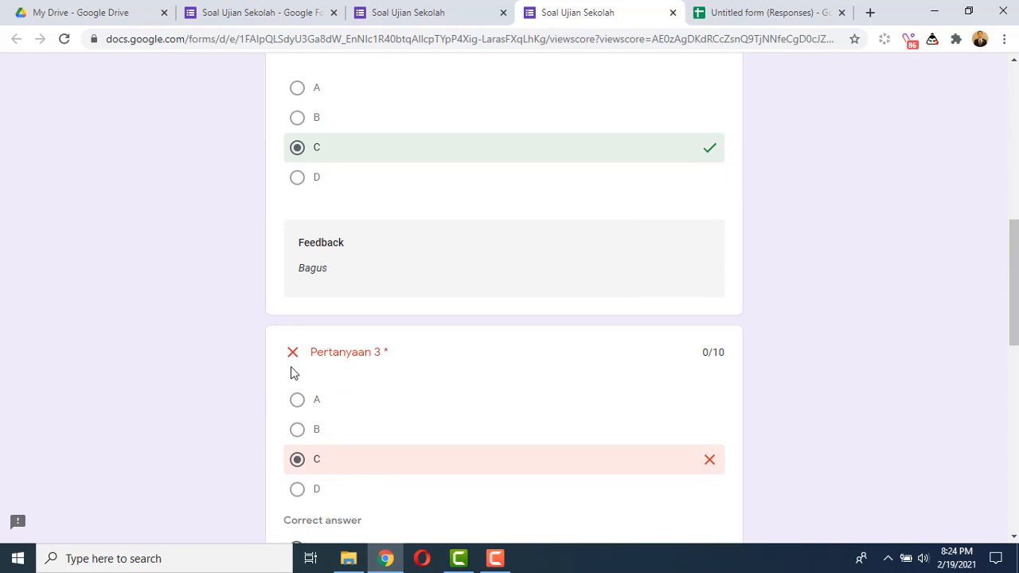
pyautogui.scroll(-2, 353, 387)
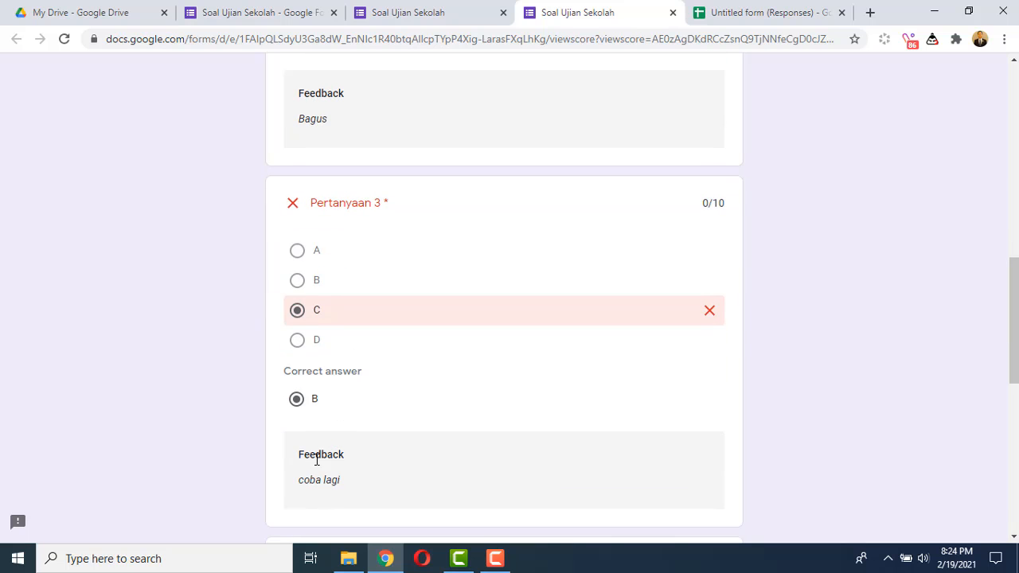
pyautogui.scroll(-3, 350, 445)
pyautogui.scroll(-5, 339, 377)
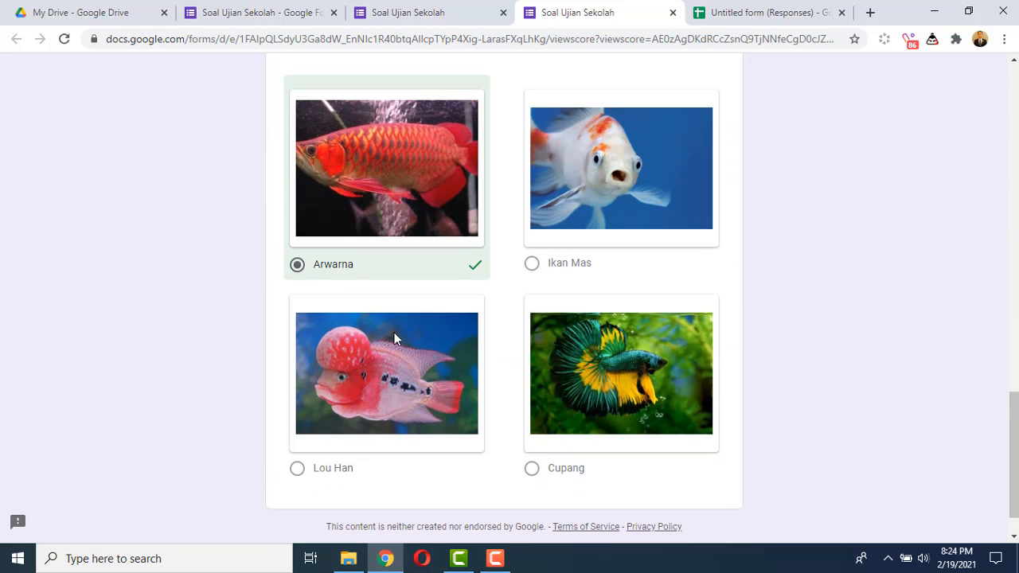
pyautogui.scroll(10, 525, 342)
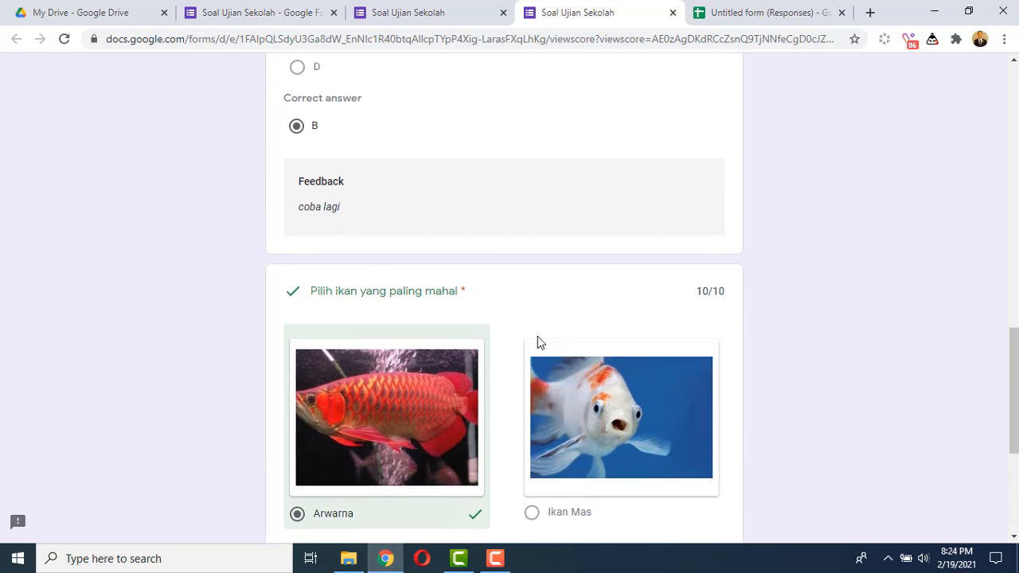
pyautogui.scroll(7, 549, 301)
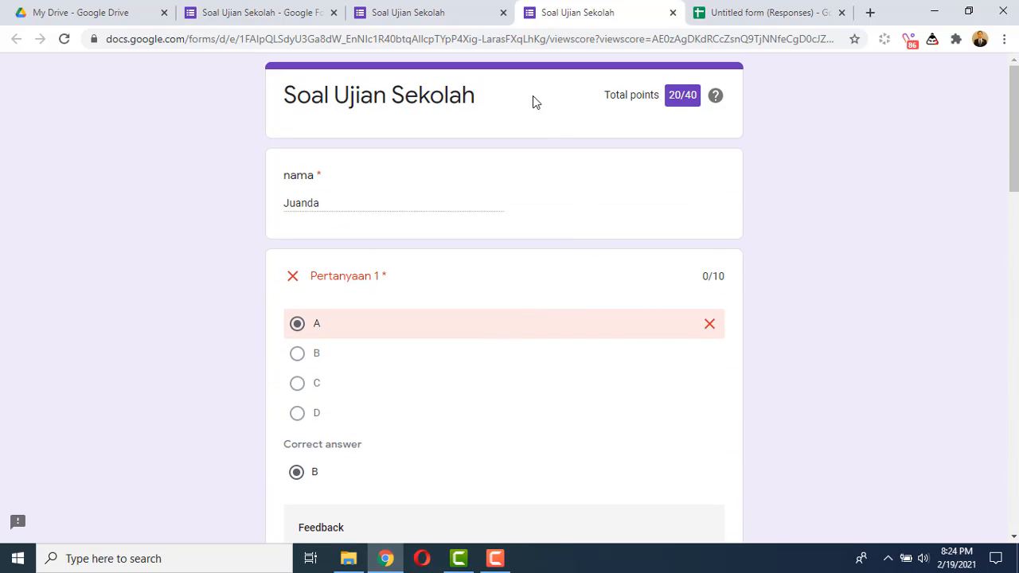
# Switch to the linked Google Sheets response spreadsheet and check the newest response's timestamp, score, name and answers across row 3.
pyautogui.click(771, 9)
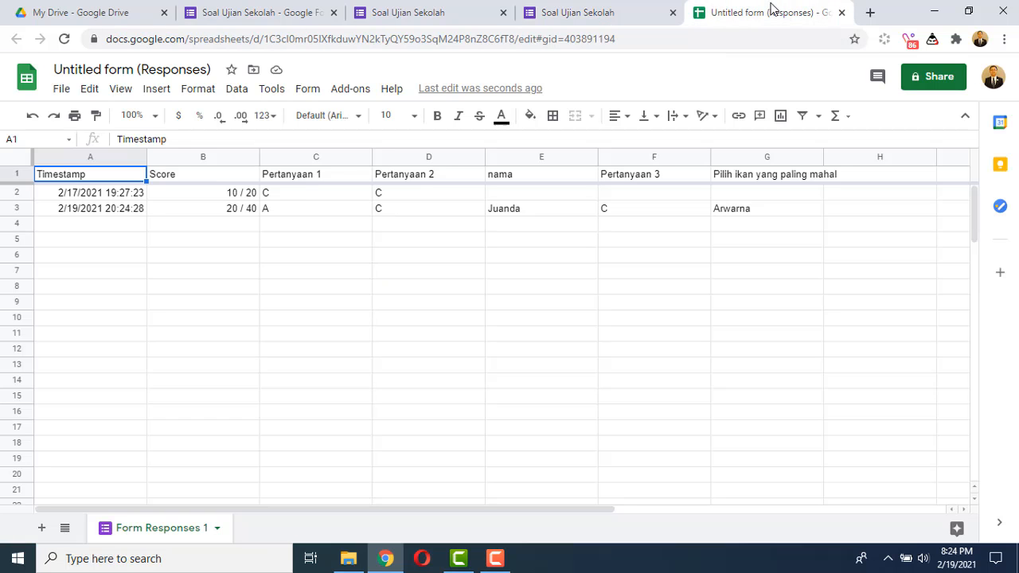
pyautogui.click(90, 212)
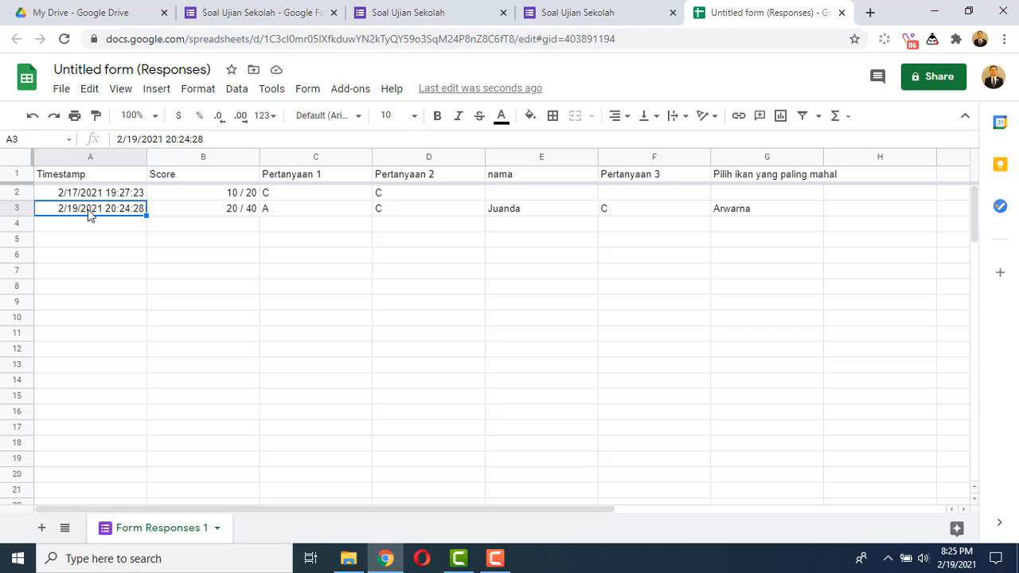
pyautogui.press('Right')
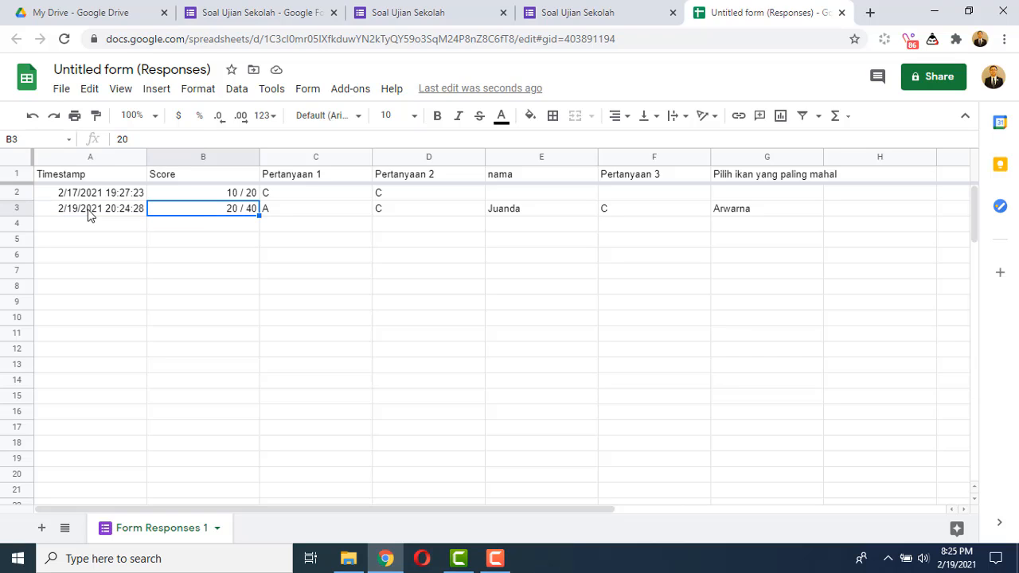
pyautogui.press('Right')
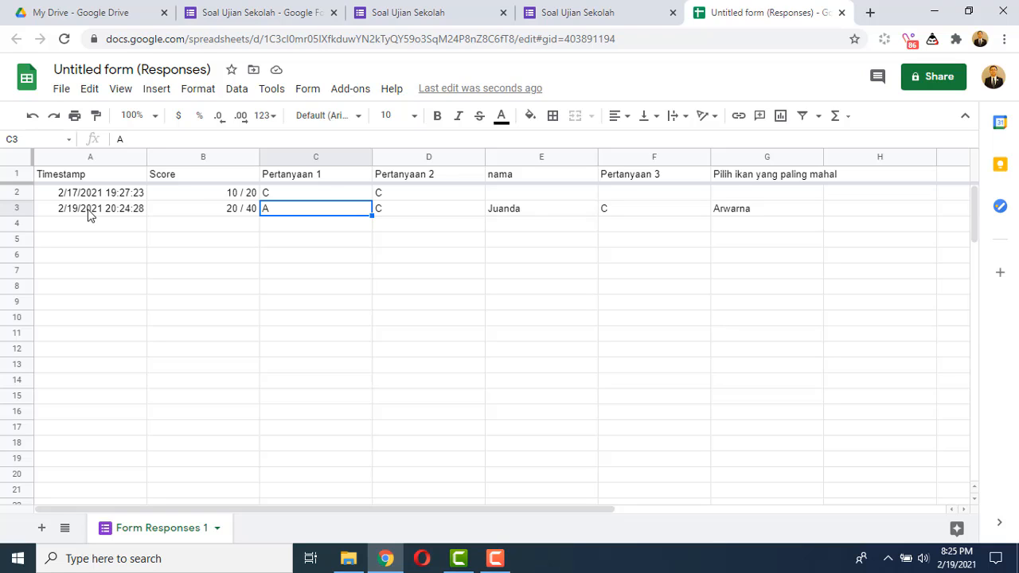
pyautogui.press('Right')
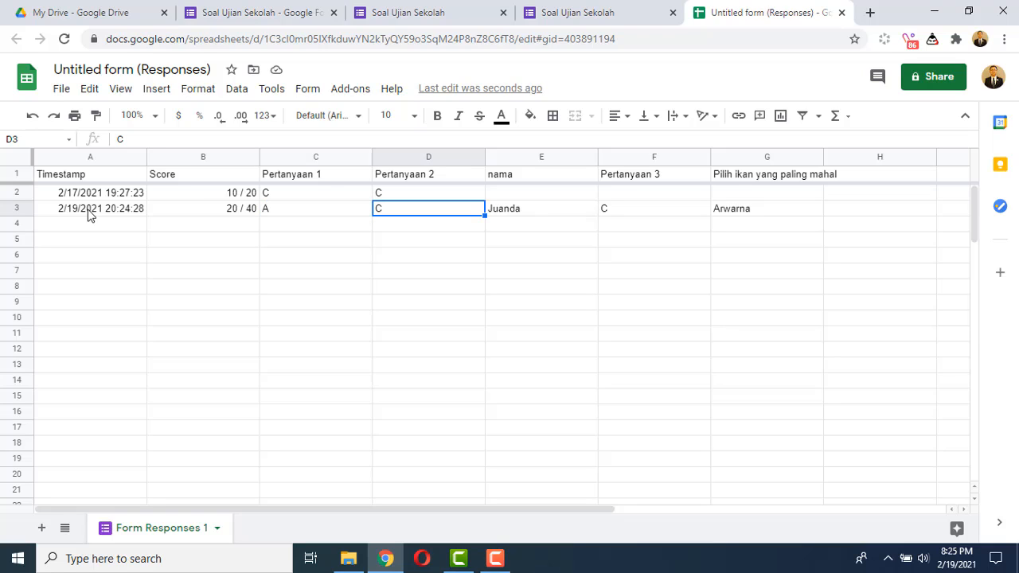
pyautogui.press('Right')
pyautogui.press('Right')
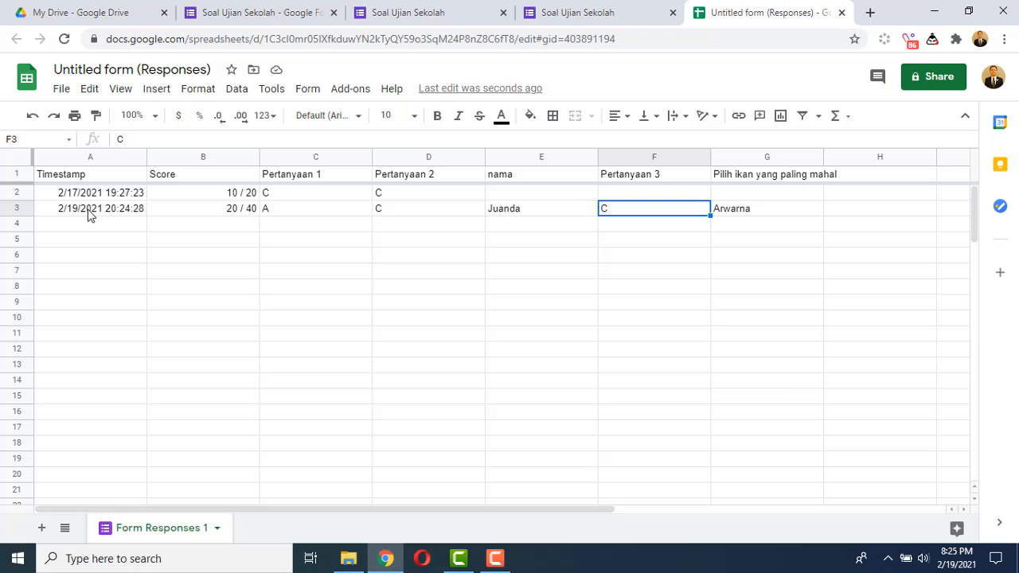
pyautogui.press('Right')
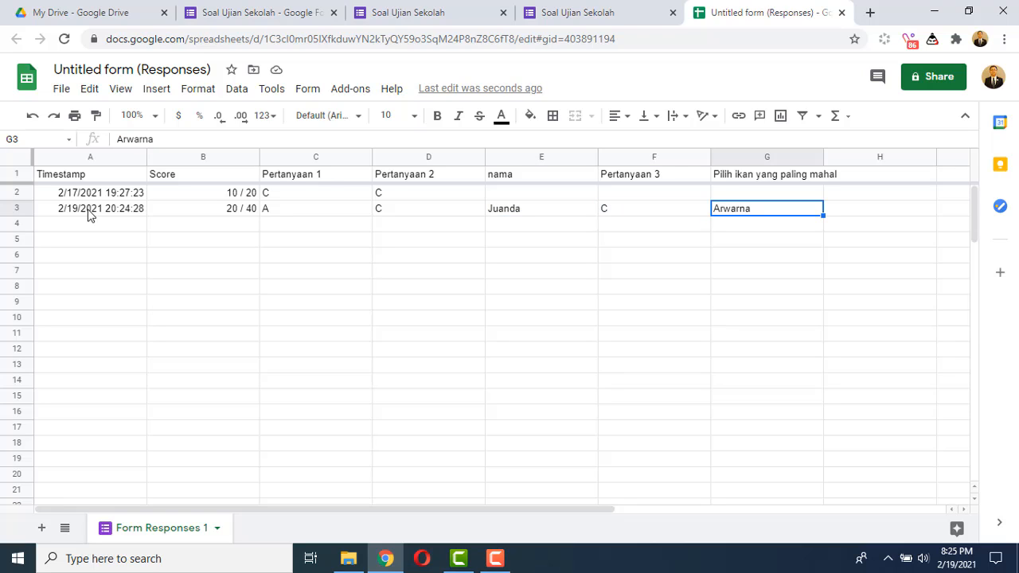
pyautogui.press('Left')
pyautogui.press('Left')
pyautogui.press('Left')
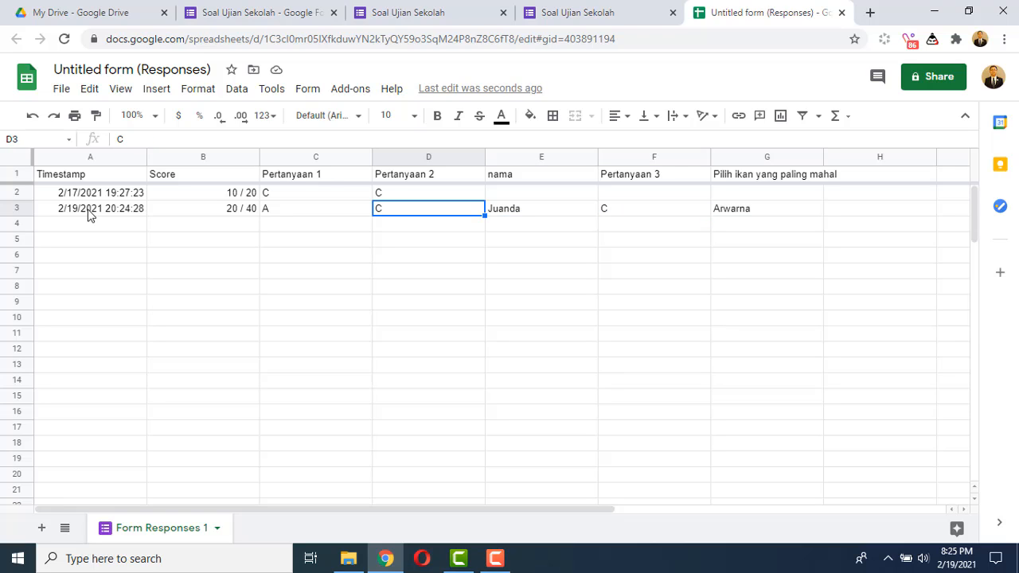